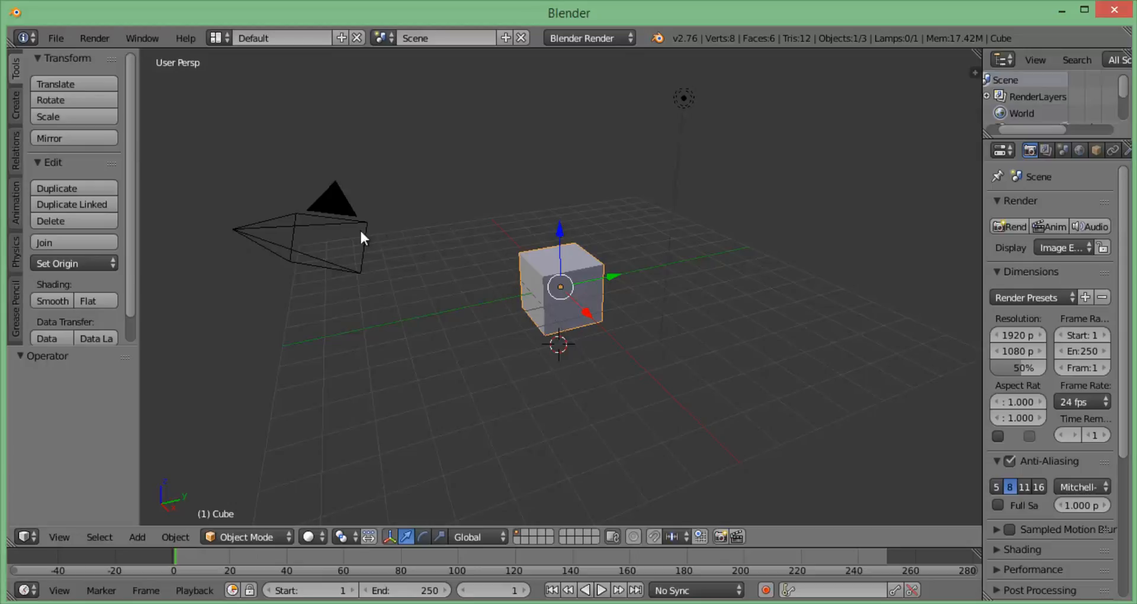
Hide both the tool shelf and the properties sidebar of the 3D viewport.
key(n)
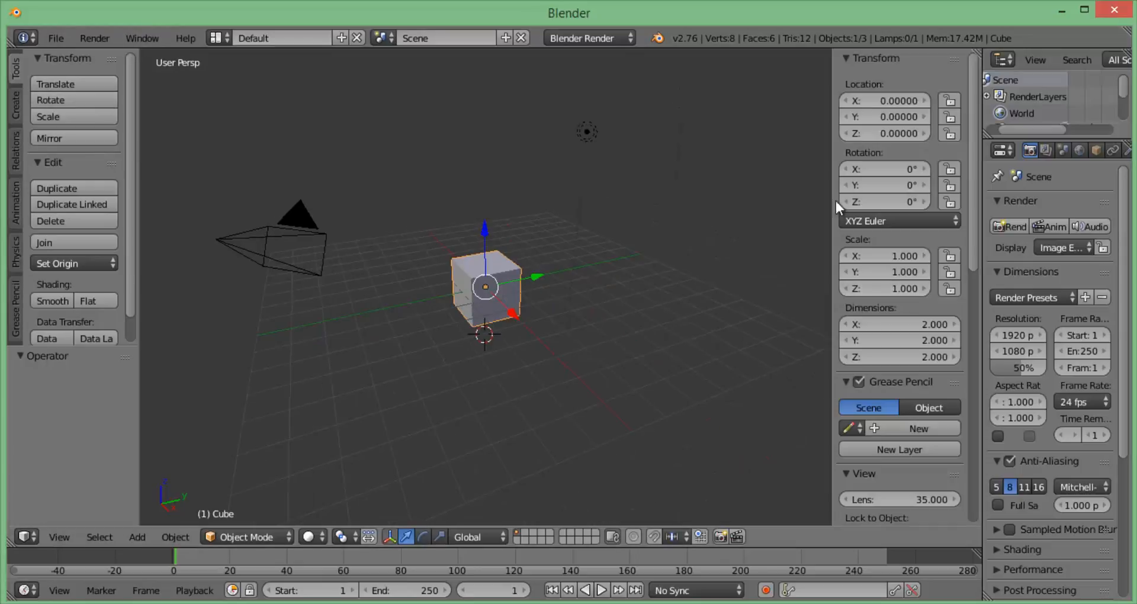
key(n)
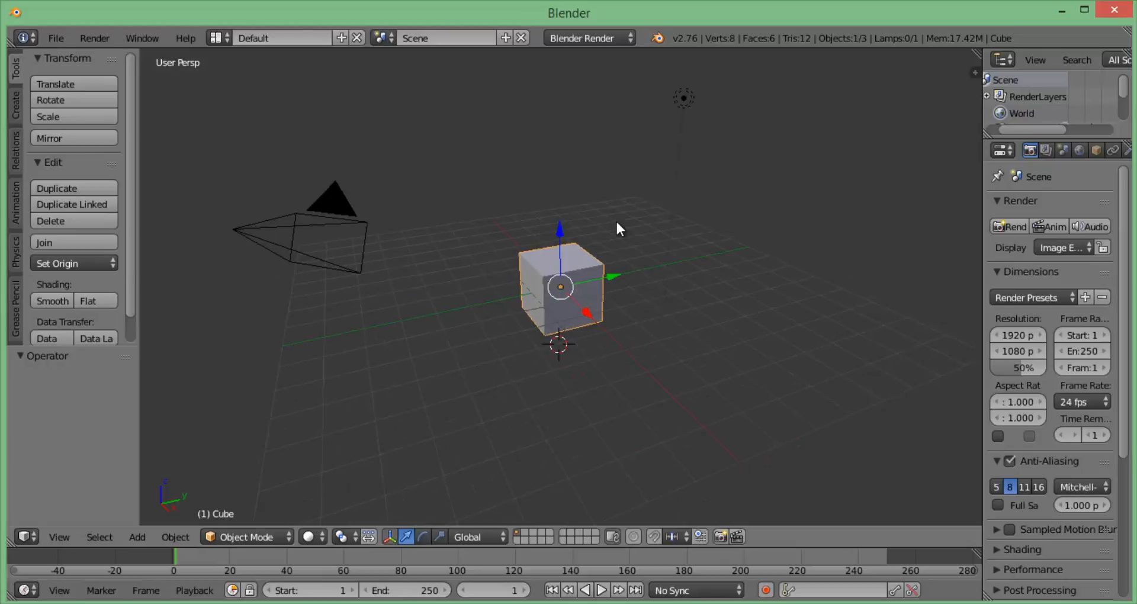
key(t)
key(t)
key(n)
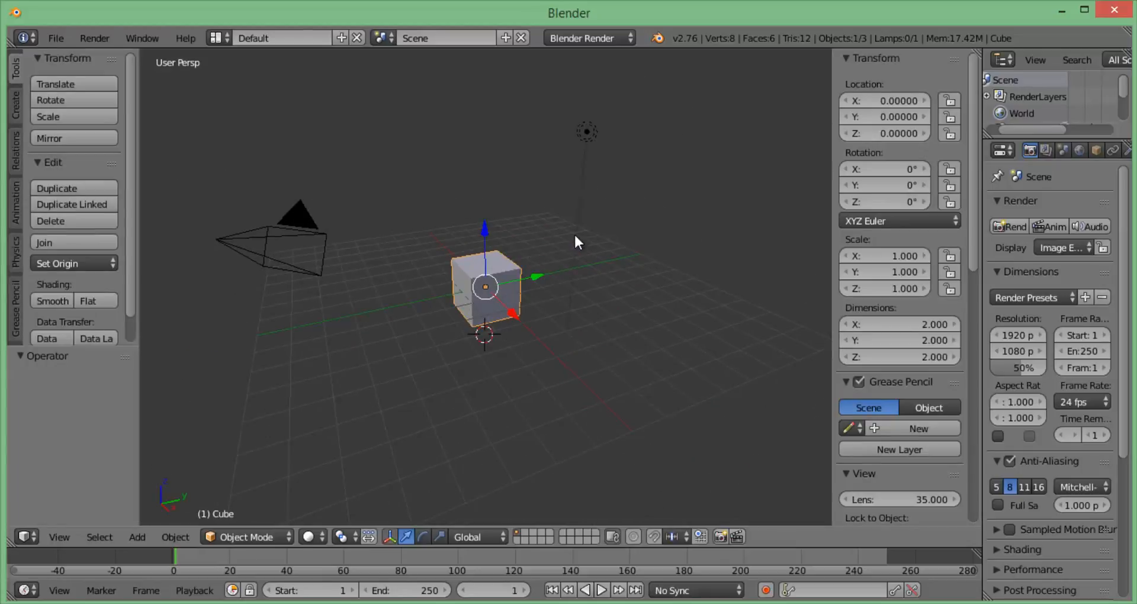
key(t)
key(n)
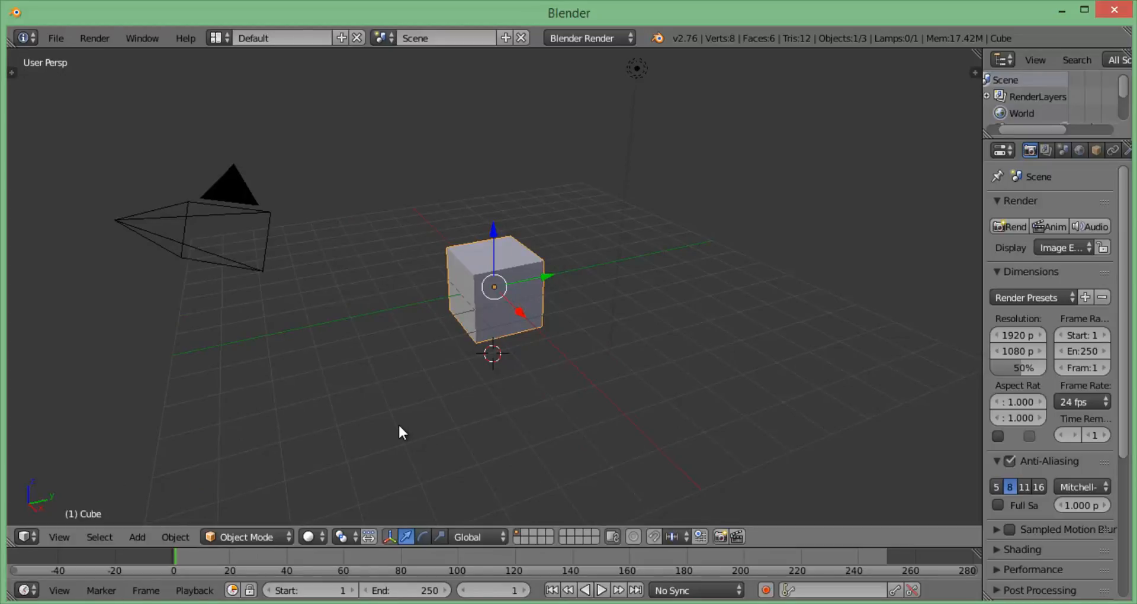
middle_drag(373, 458, 325, 464)
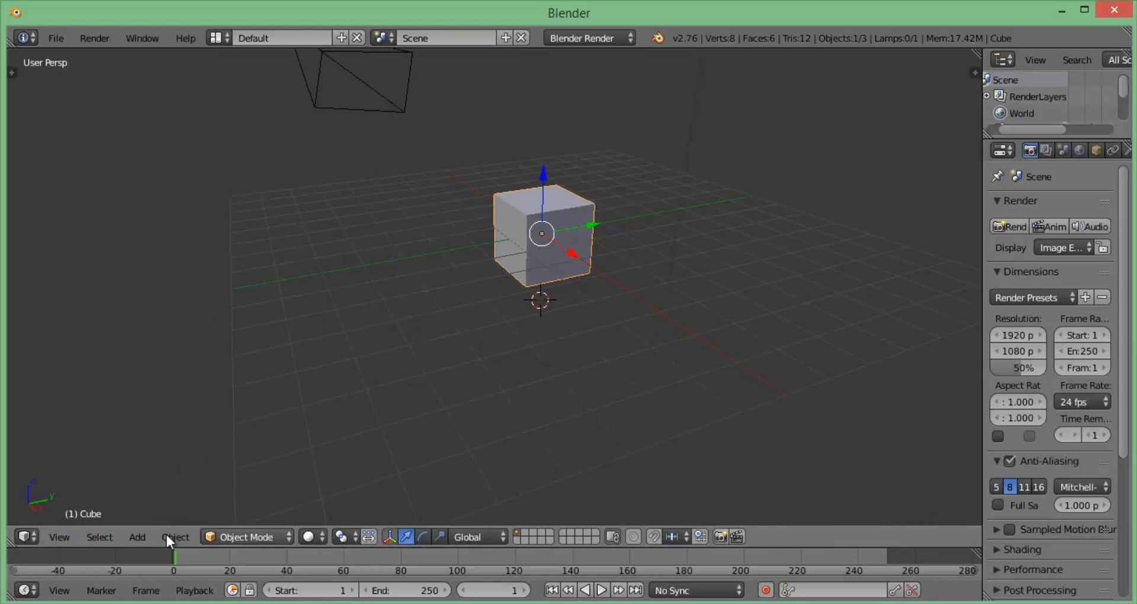
click(60, 529)
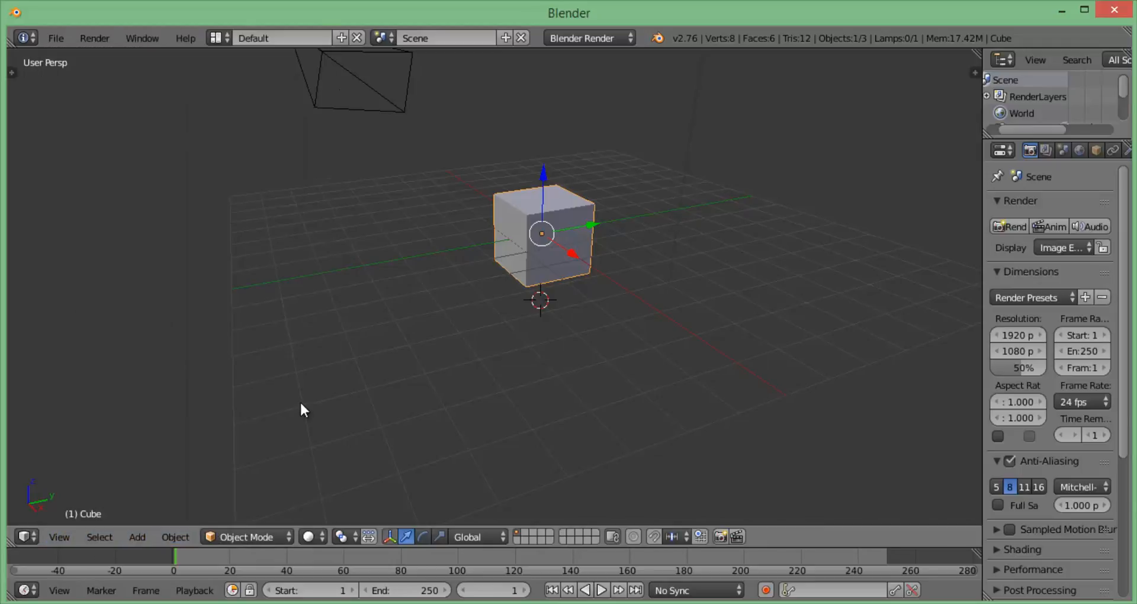
click(247, 533)
scroll(400, 380, down, 1)
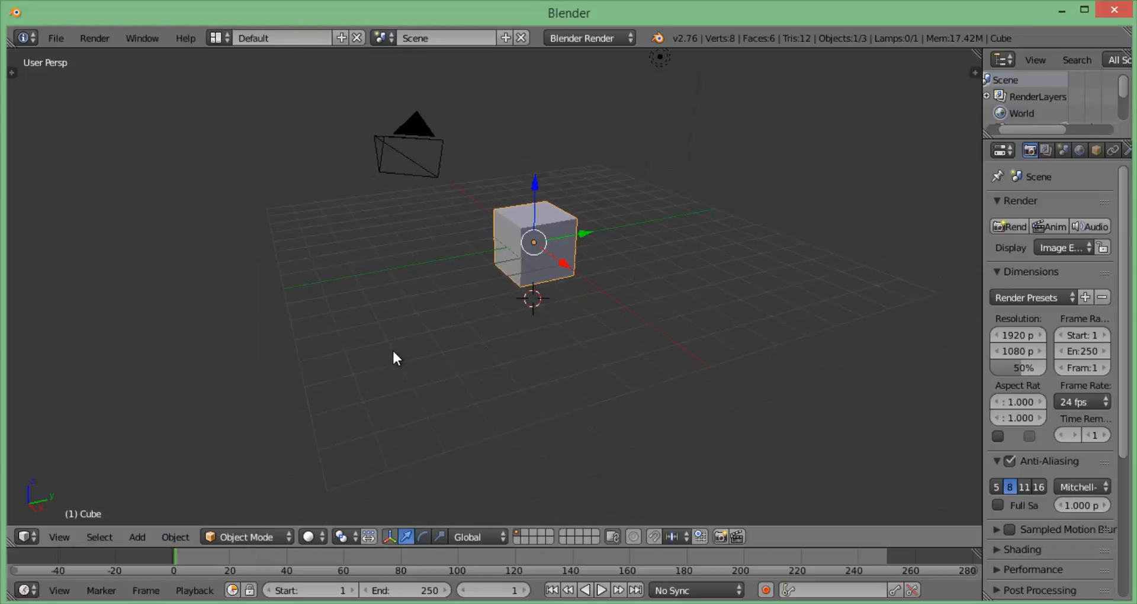
middle_drag(393, 355, 419, 387)
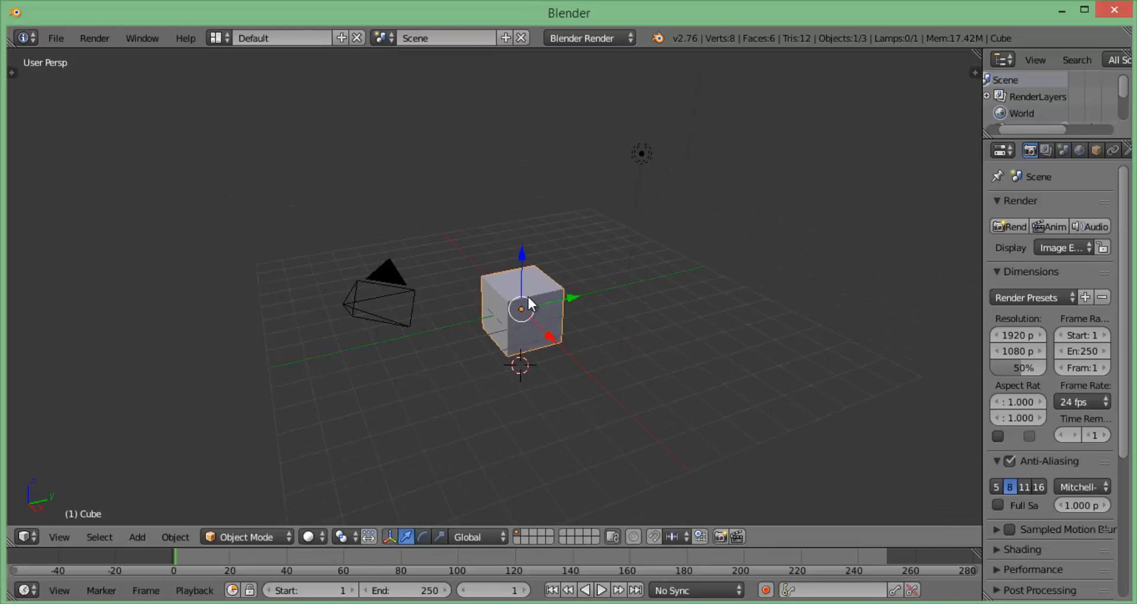
middle_drag(528, 298, 532, 254)
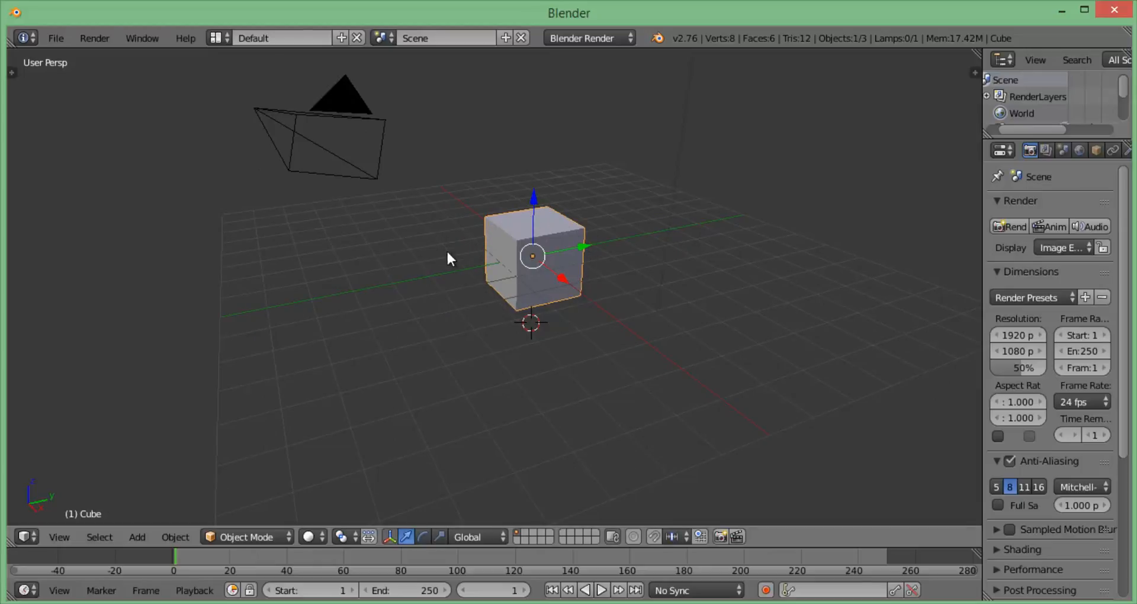
Select the camera and check which interaction modes are offered for it.
right_click(350, 164)
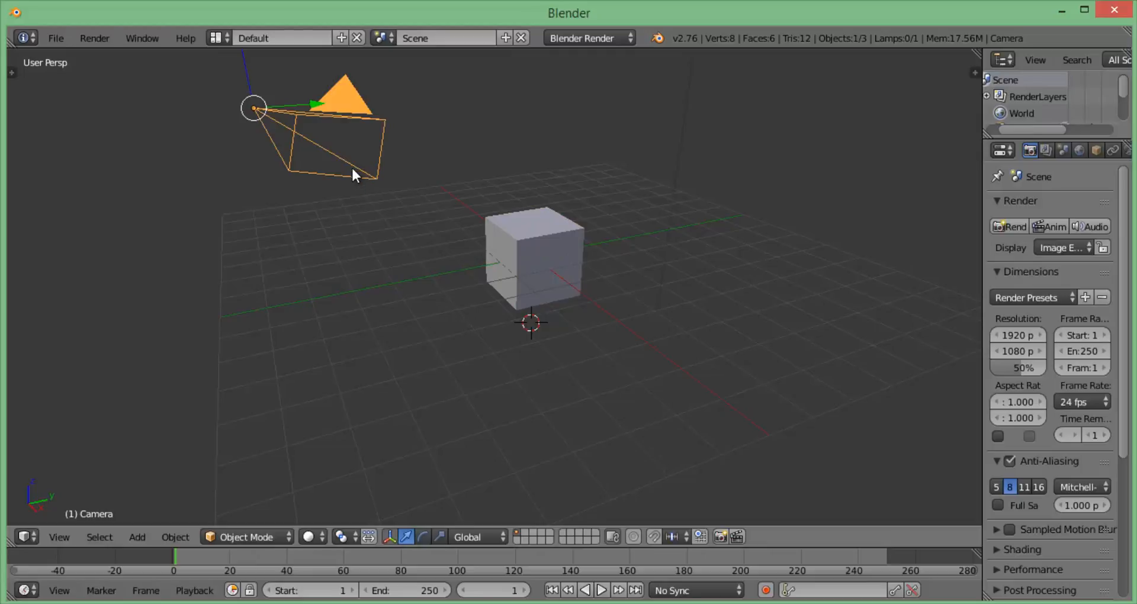
middle_drag(351, 165, 216, 210)
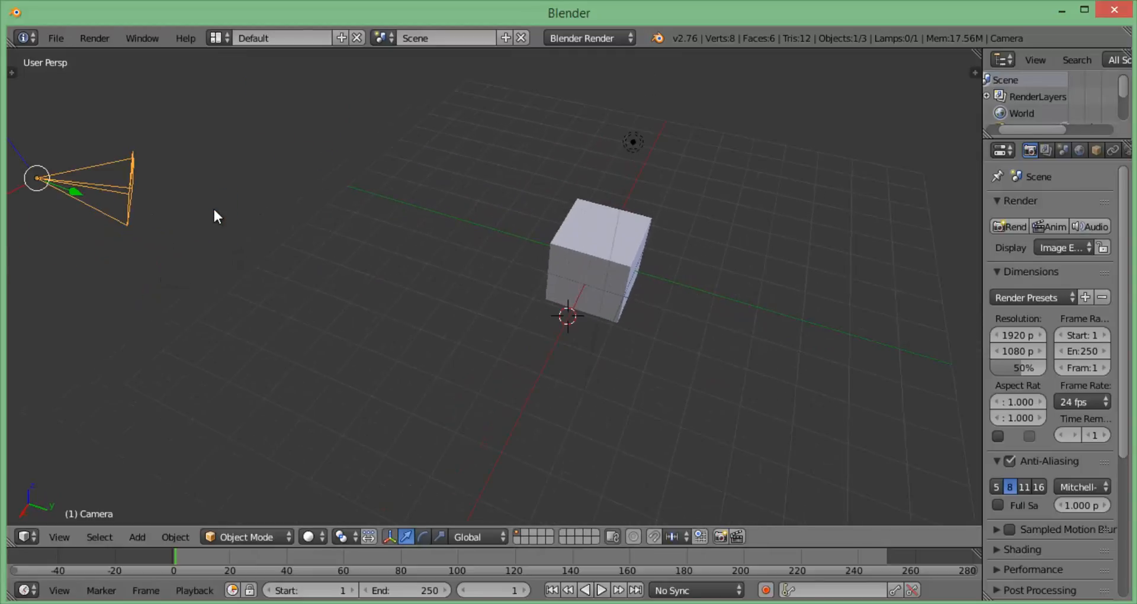
middle_drag(259, 239, 292, 240)
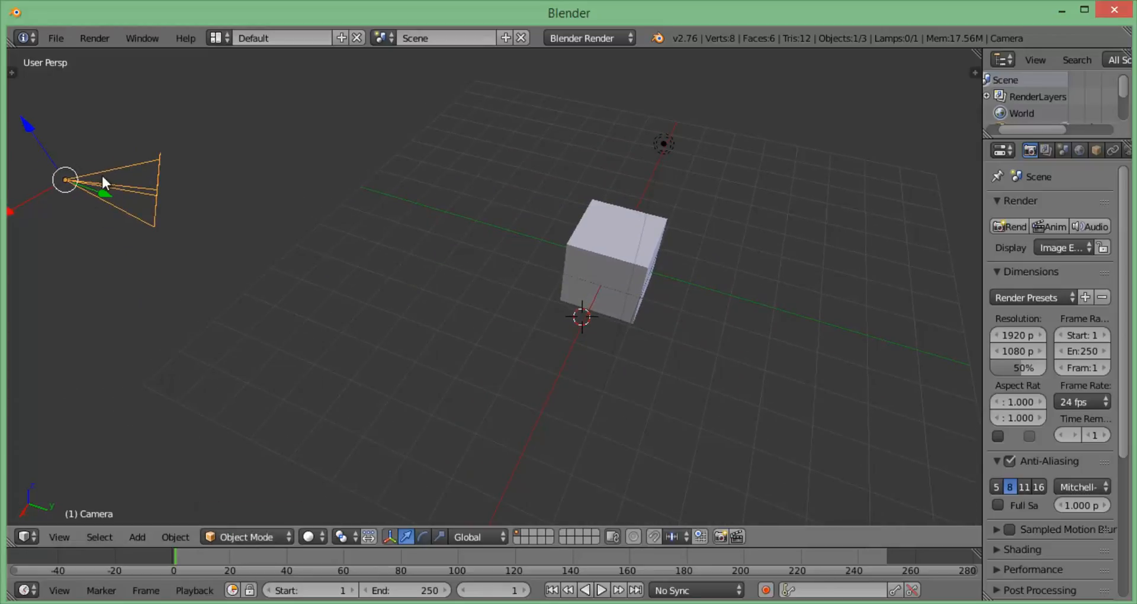
click(220, 536)
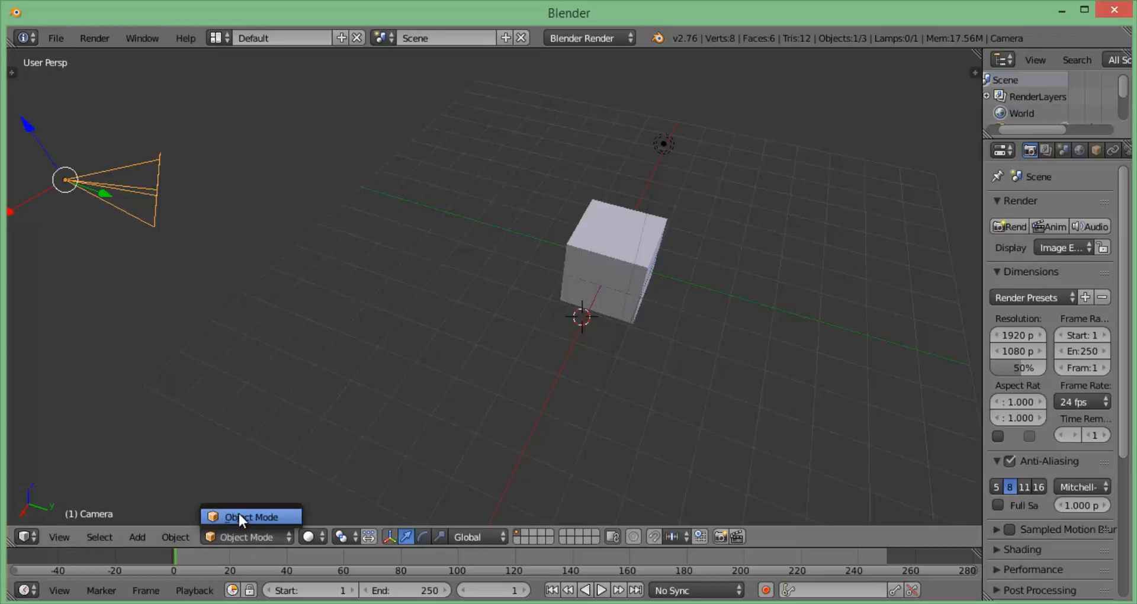
click(238, 516)
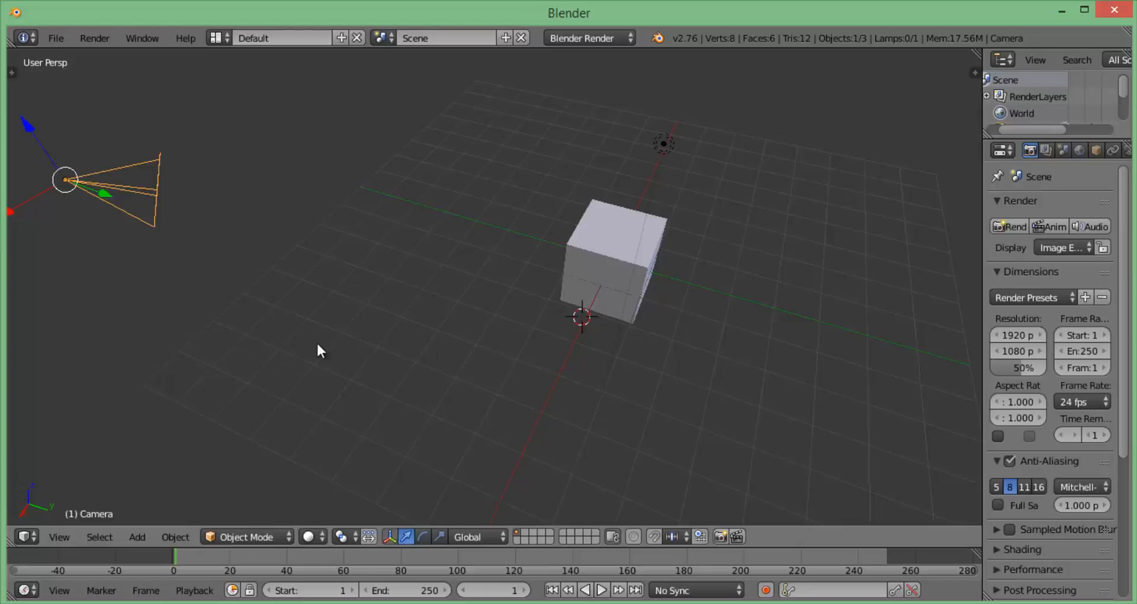
Select the lamp and the cube in turn and compare the interaction modes offered, staying in Object Mode.
right_click(661, 148)
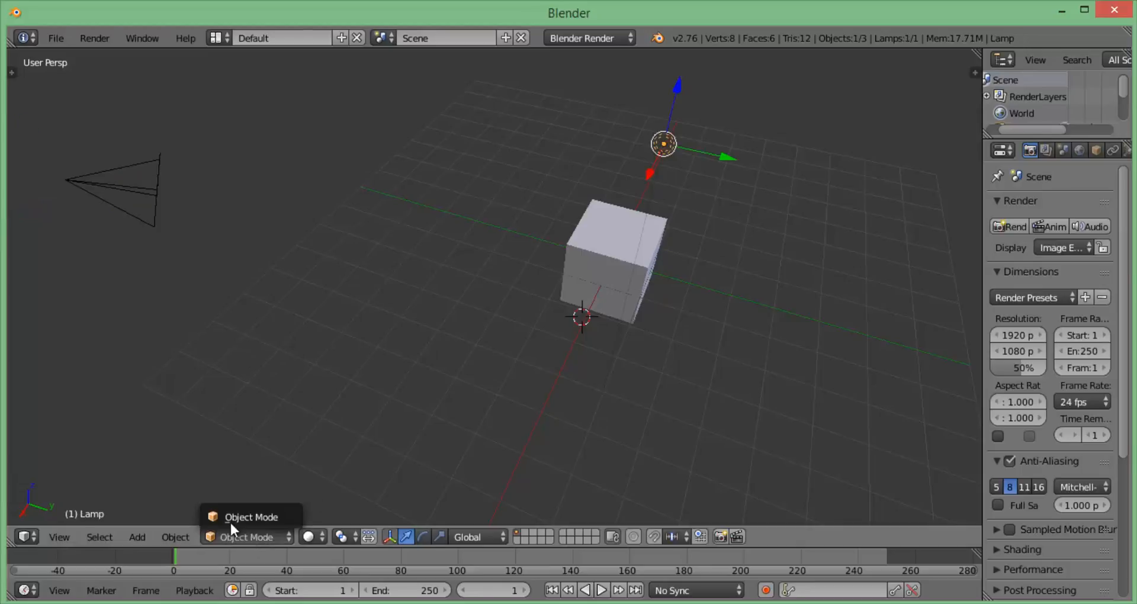
right_click(575, 263)
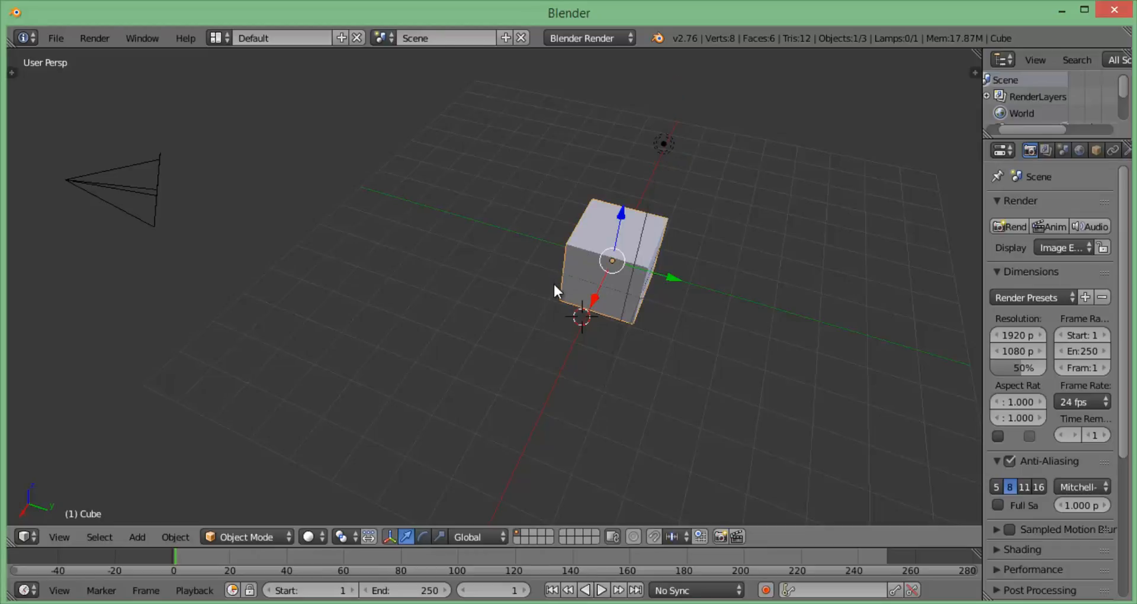
middle_drag(565, 337, 504, 282)
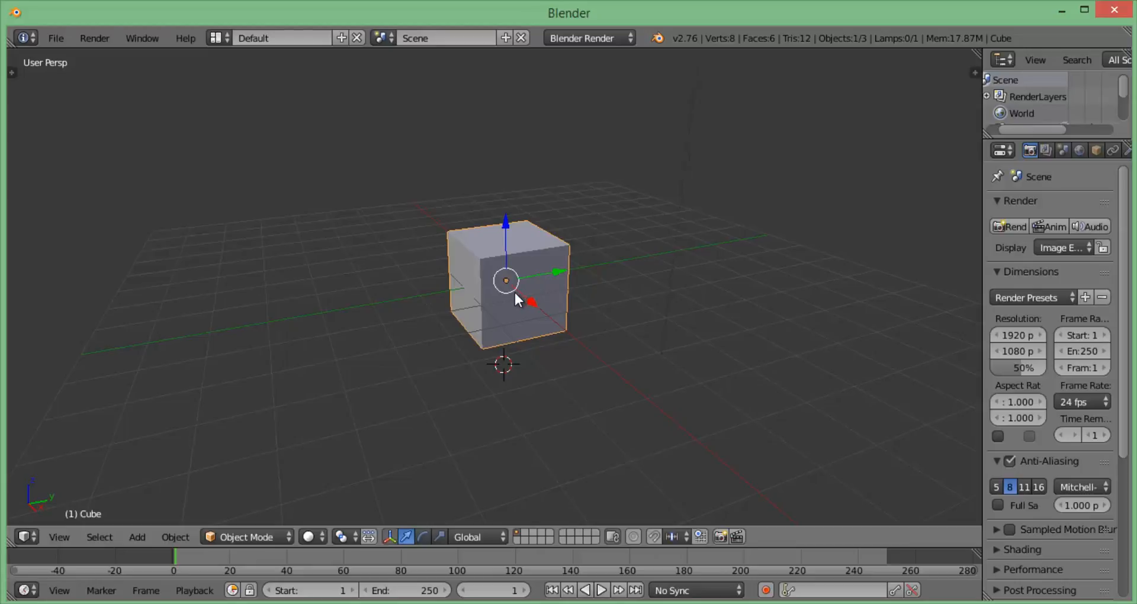
click(253, 536)
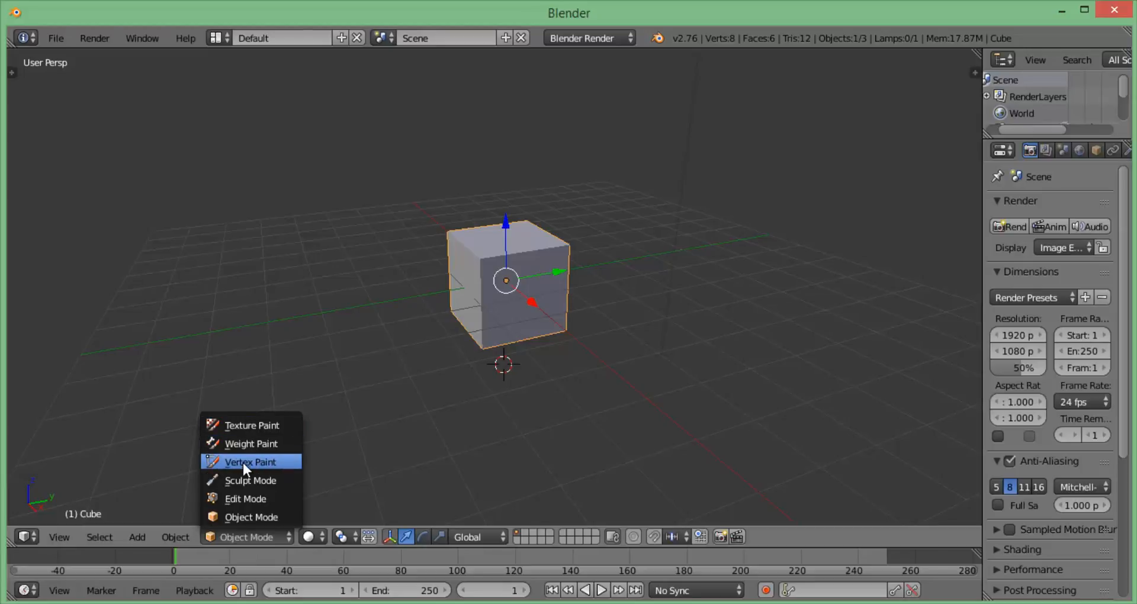
click(233, 513)
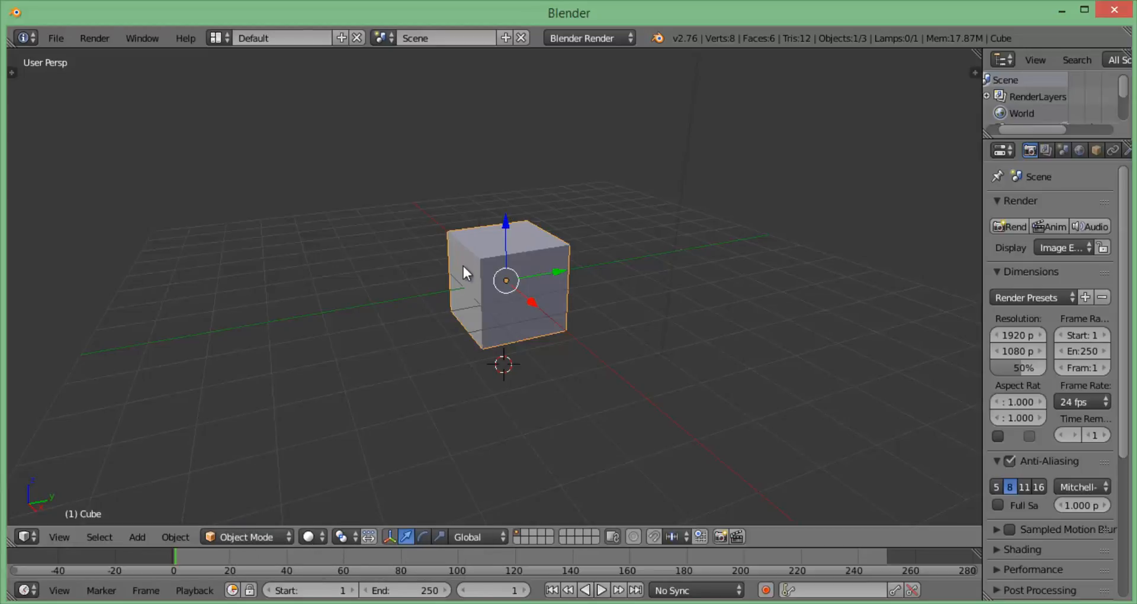
Move the whole cube slightly in the positive direction along the X axis.
middle_drag(463, 266, 606, 284)
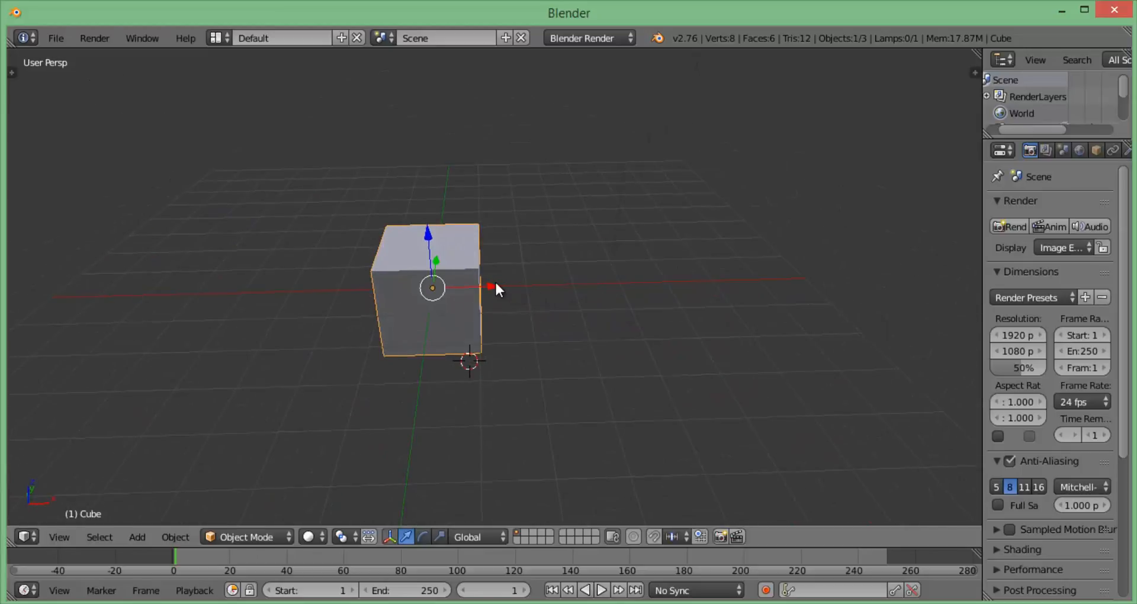
drag(488, 289, 502, 348)
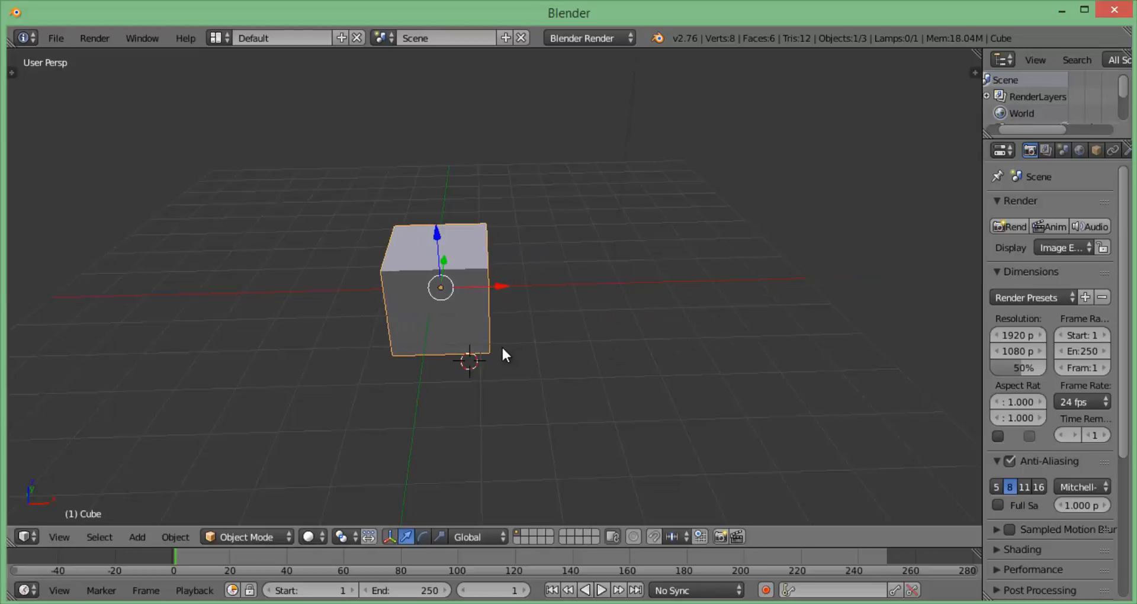
key(a)
key(Delete)
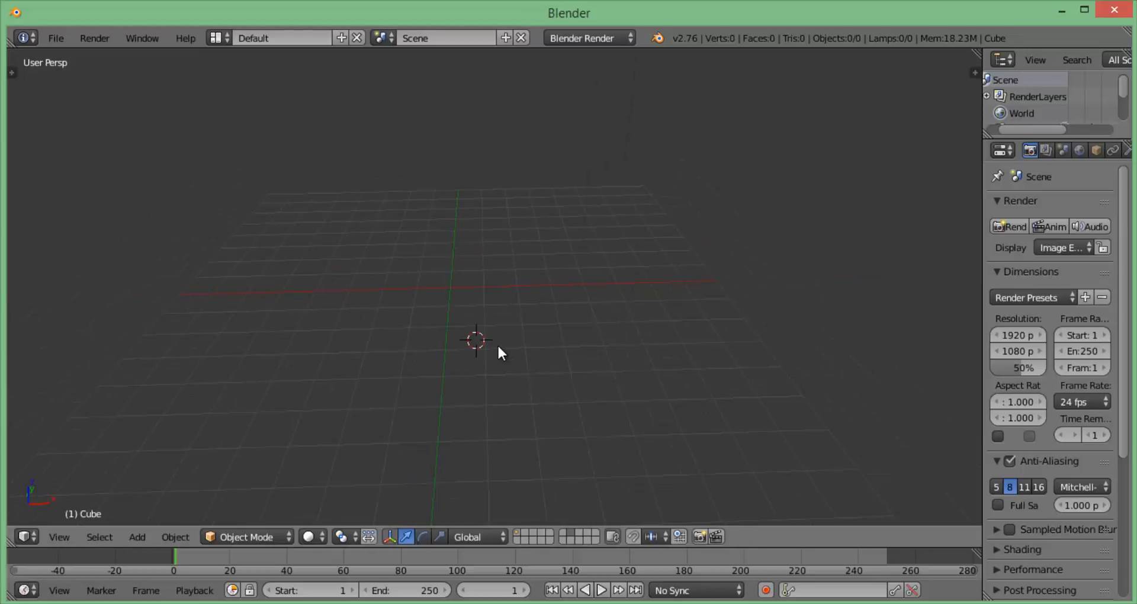
key(ctrl+z)
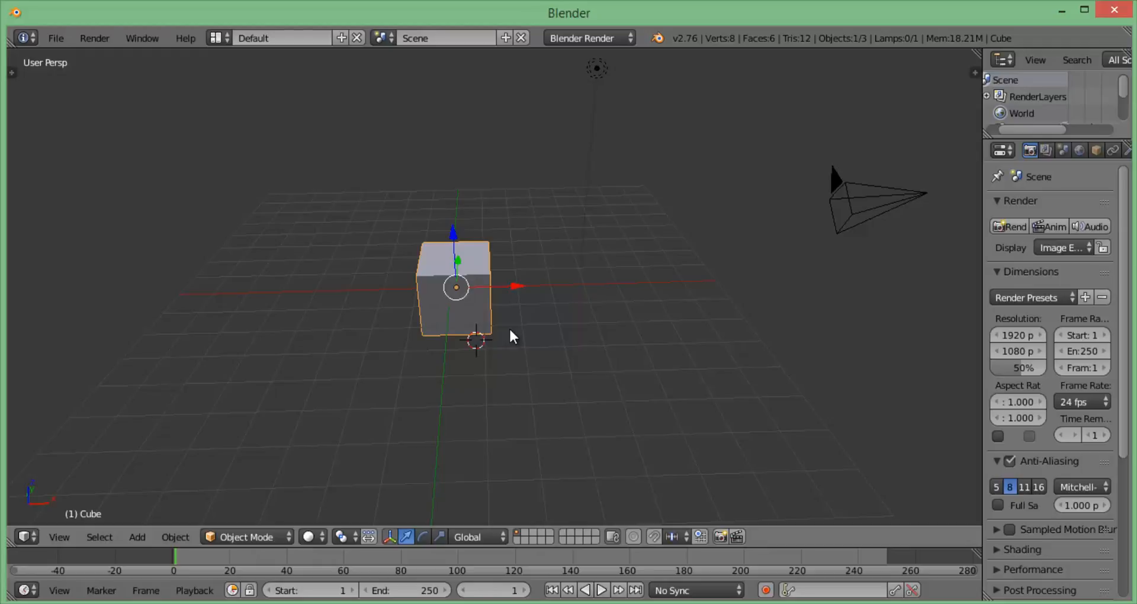
Switch the cube to Edit Mode and select the four vertices of its top face.
click(243, 537)
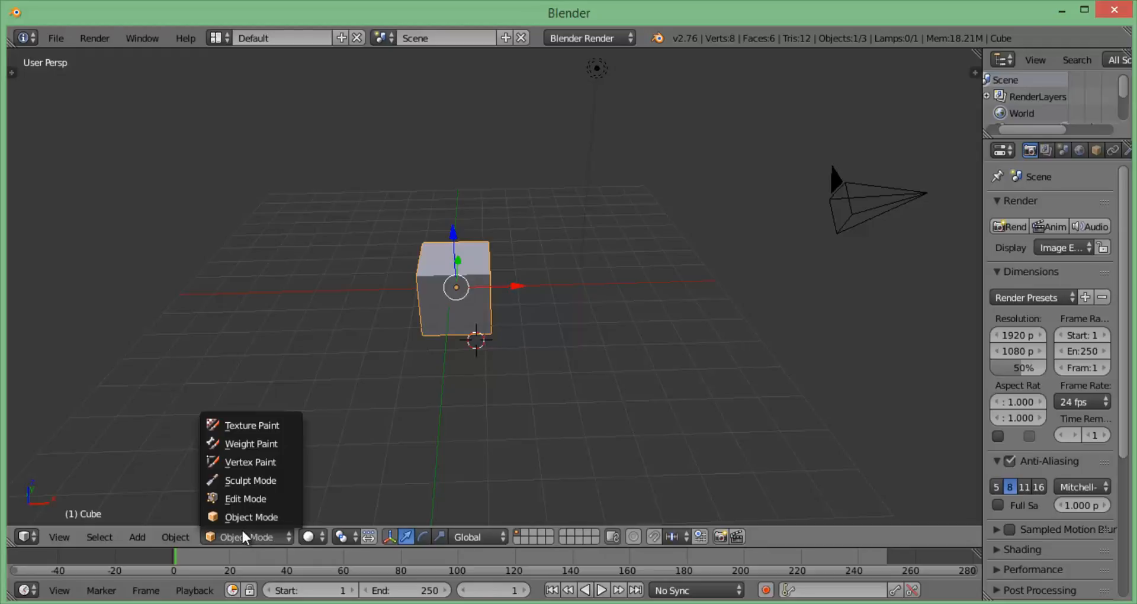
click(290, 536)
click(284, 497)
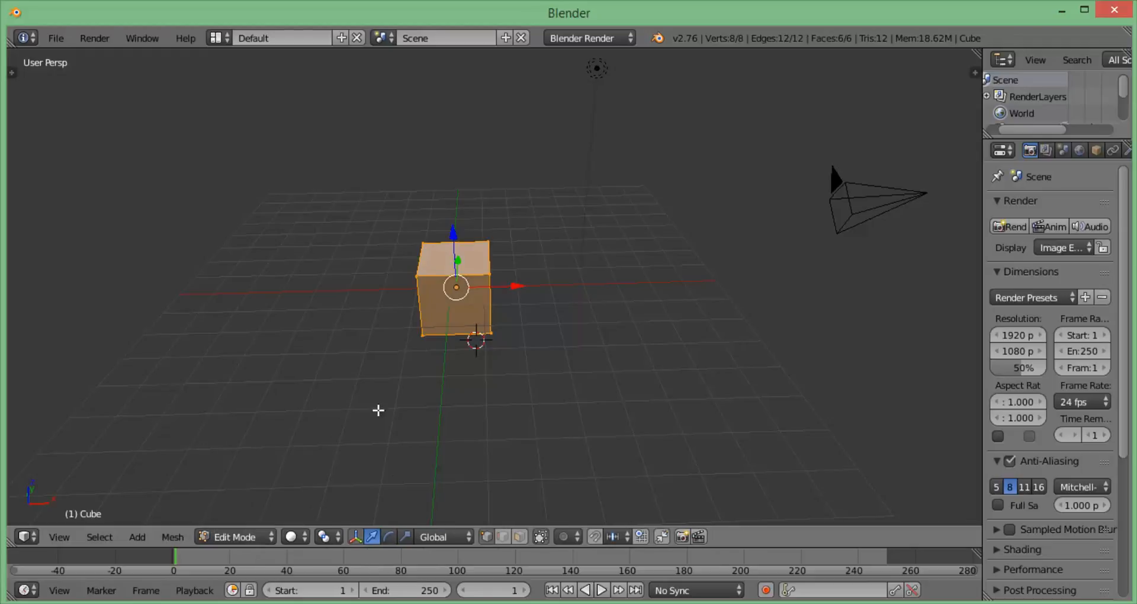
right_click(416, 273)
middle_drag(417, 275, 492, 292)
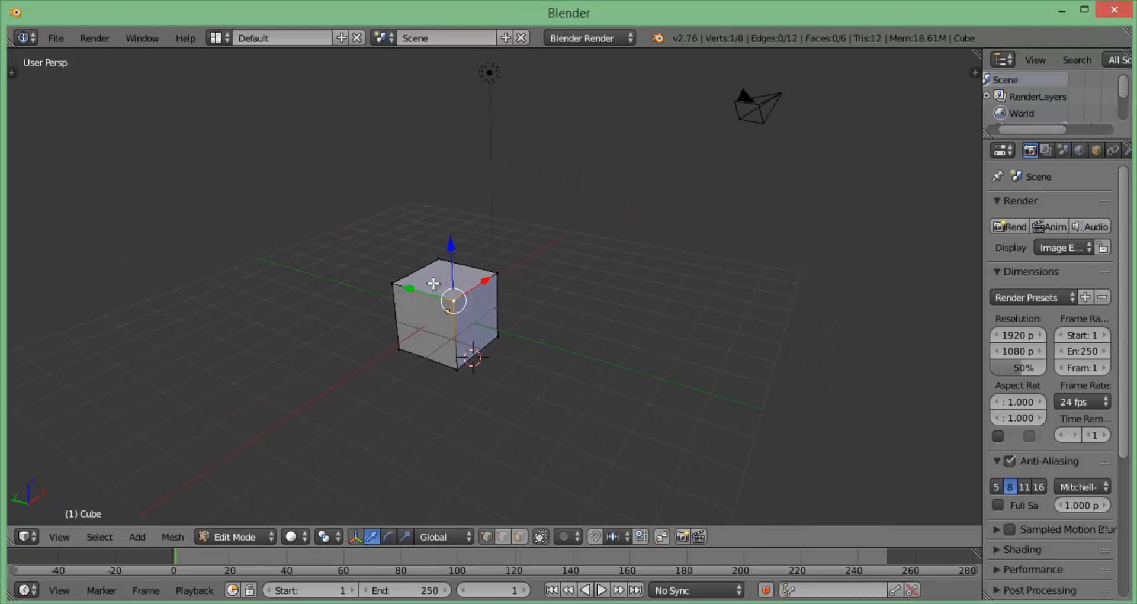
shift+right_click(394, 283)
shift+right_click(439, 259)
shift+right_click(495, 274)
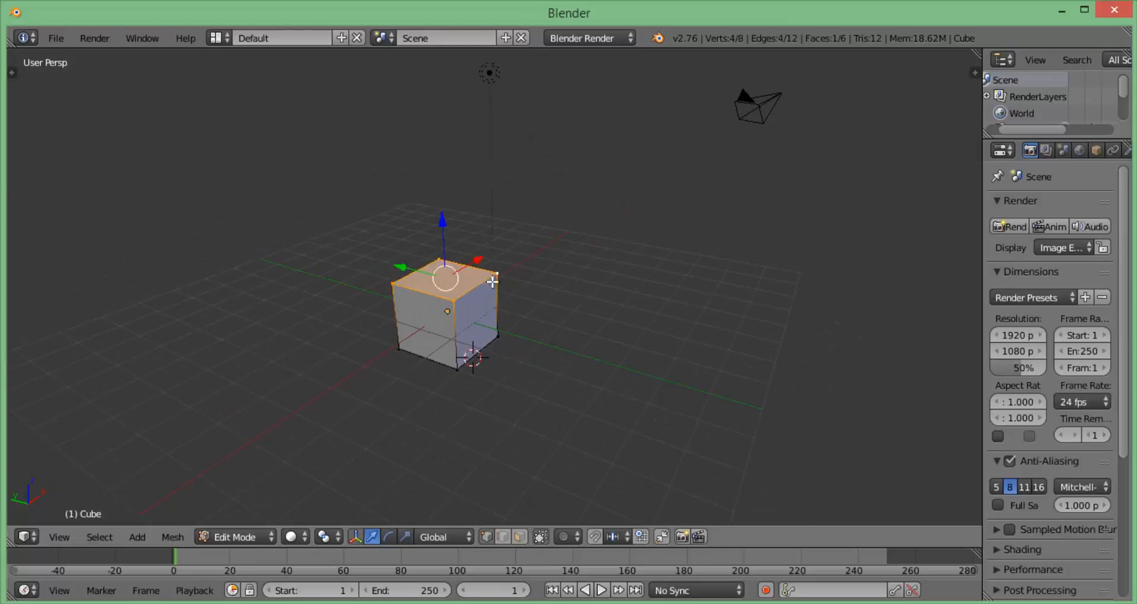
Inset the cube's top face twice to form a smaller square face in its middle.
key(i)
click(594, 338)
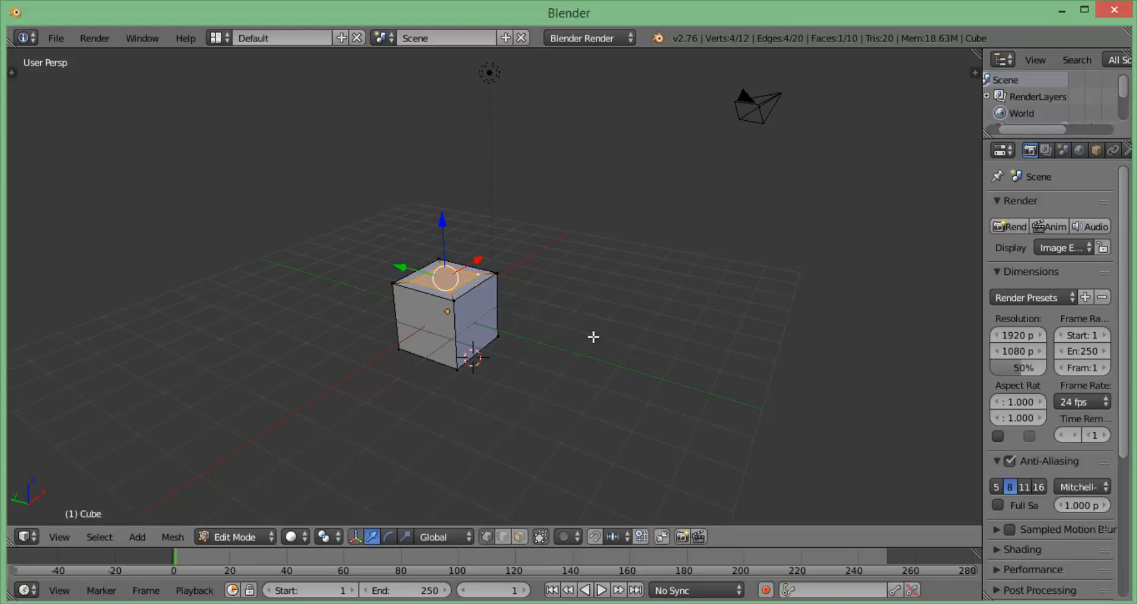
key(i)
click(551, 276)
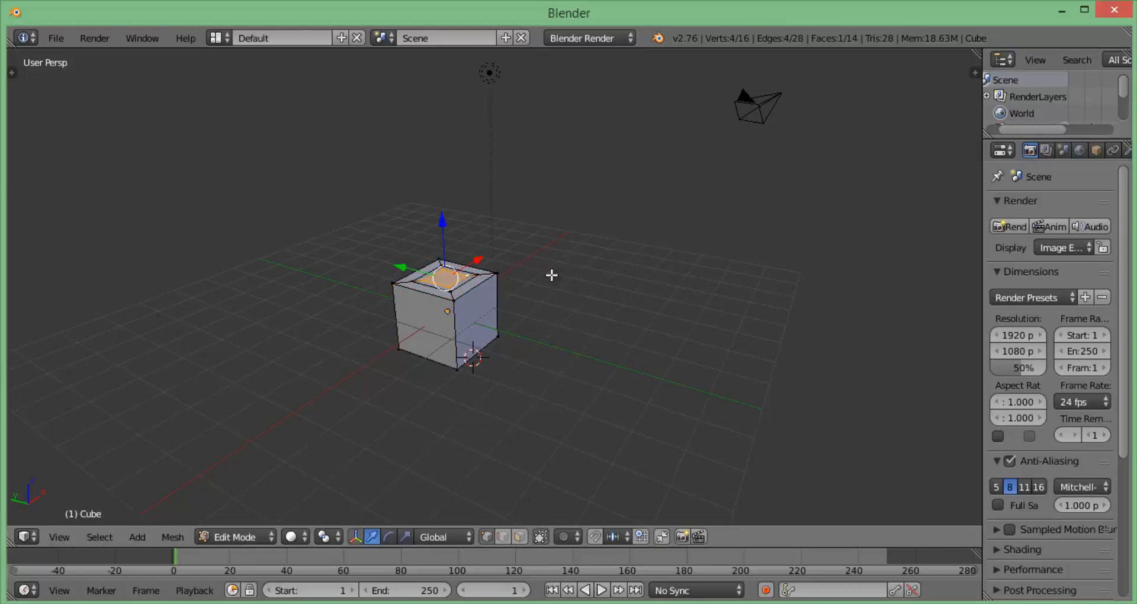
click(551, 275)
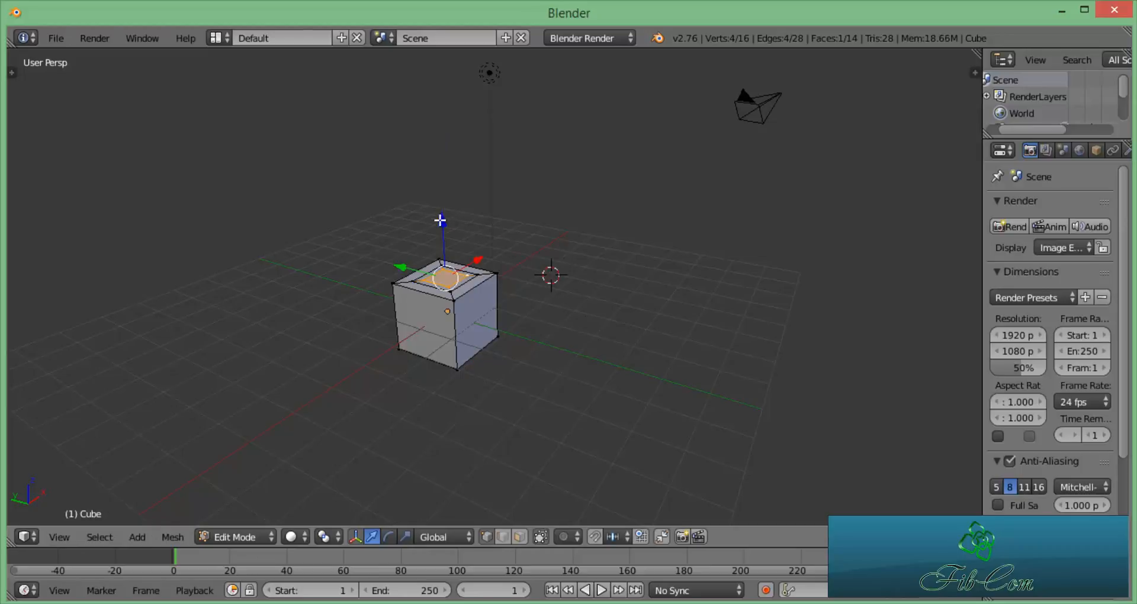
Lower the inner top face along the Z axis to hollow out the cube, and return to Object Mode.
drag(440, 220, 444, 242)
middle_drag(451, 291, 376, 408)
key(Tab)
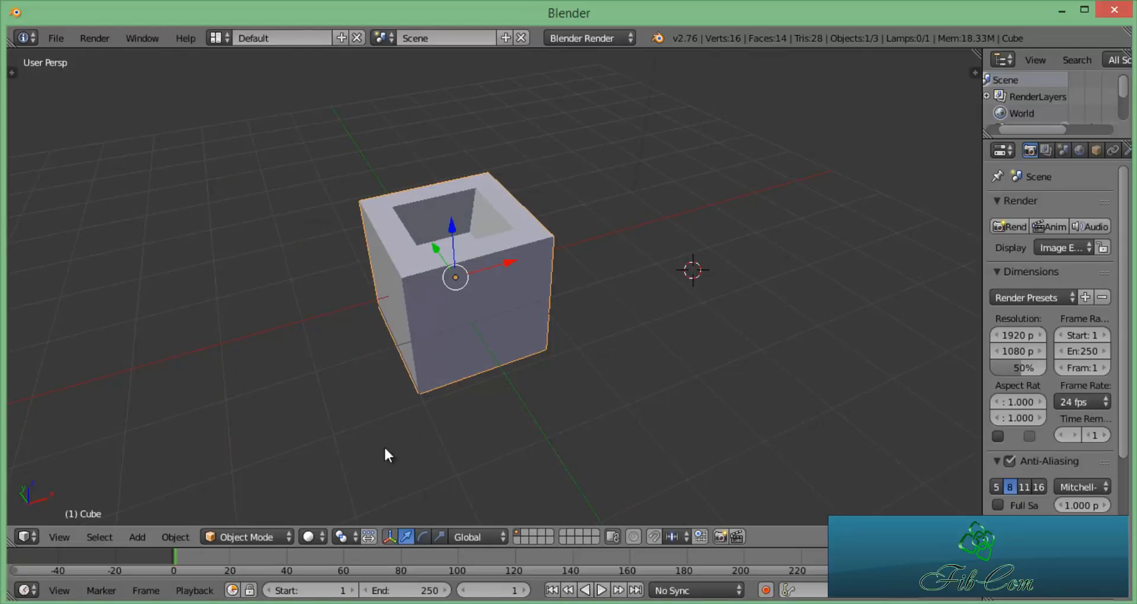
click(243, 538)
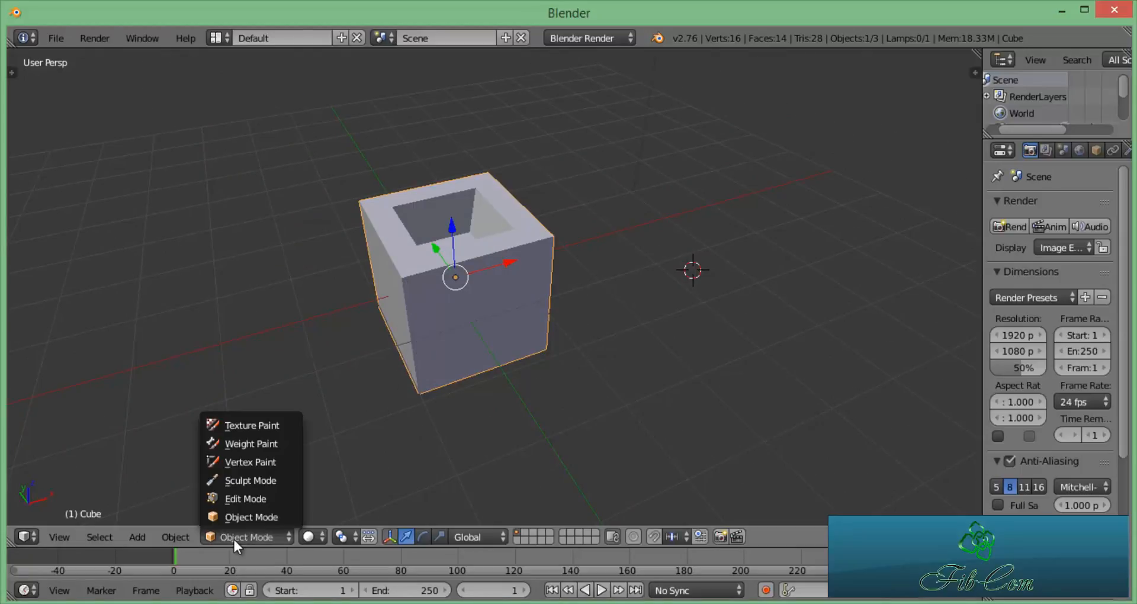
click(323, 538)
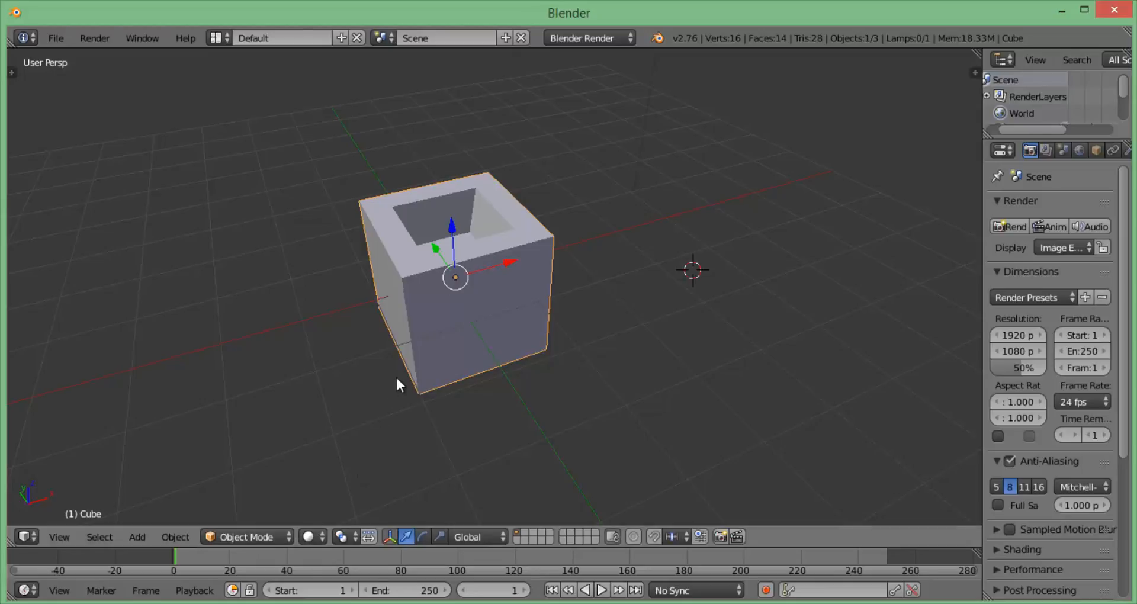
scroll(410, 354, down, 3)
middle_drag(409, 354, 519, 307)
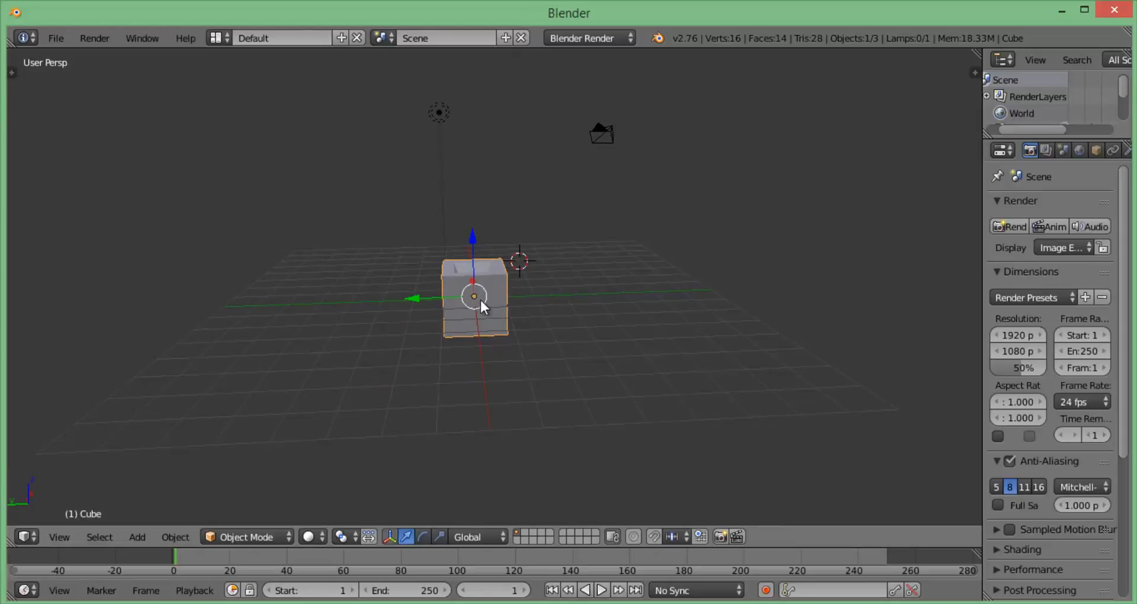
scroll(472, 302, up, 1)
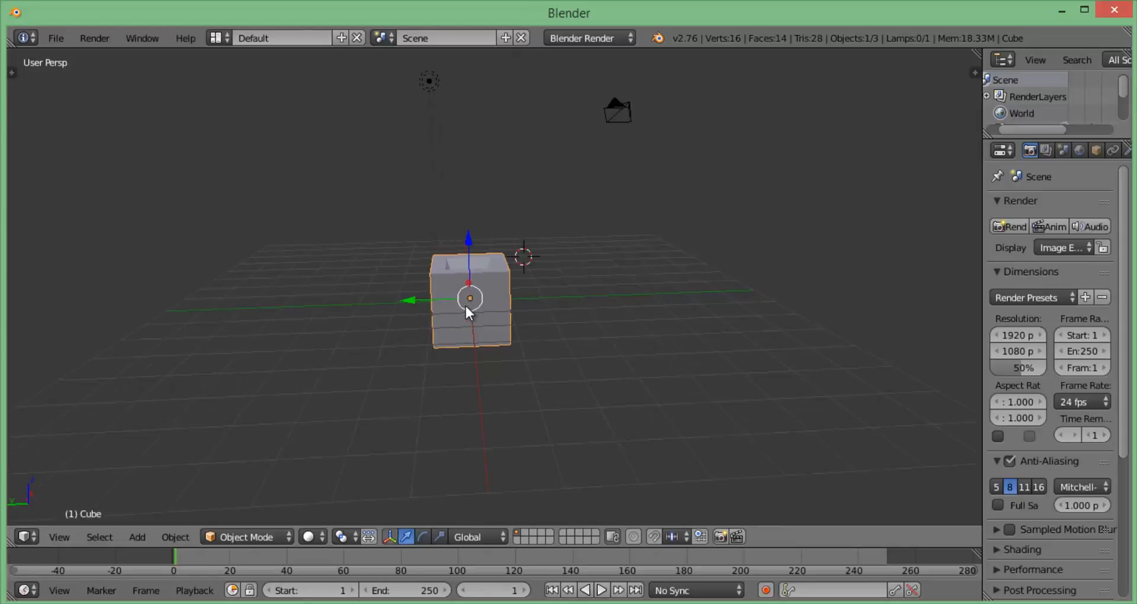
Switch the viewport shading to Wireframe to see the hollowed cube's edges.
click(320, 533)
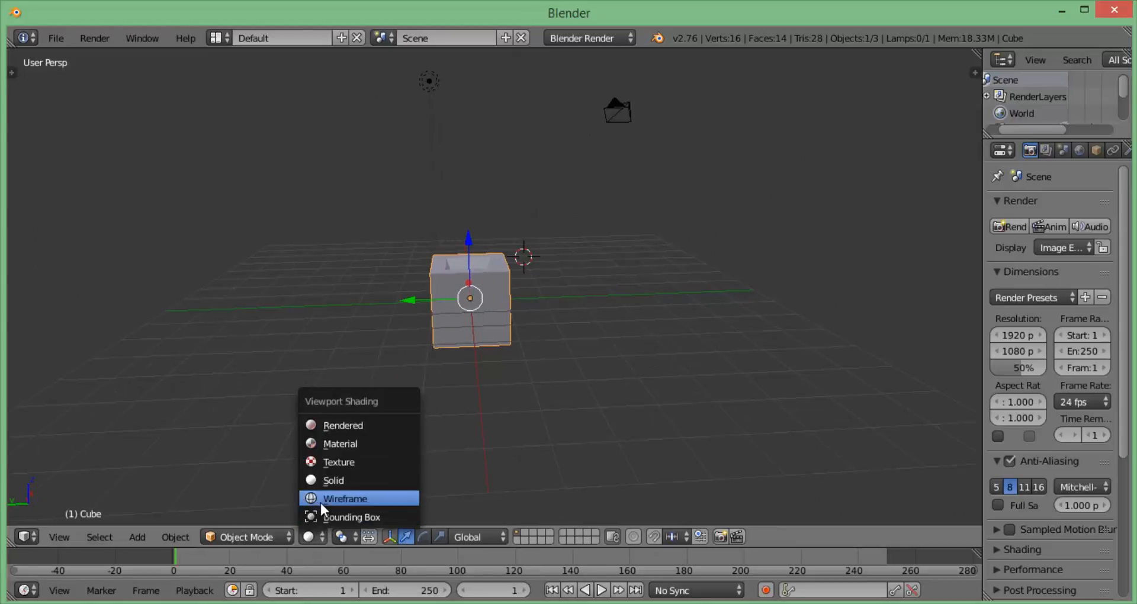
click(323, 498)
middle_drag(449, 318, 432, 267)
scroll(432, 267, down, 3)
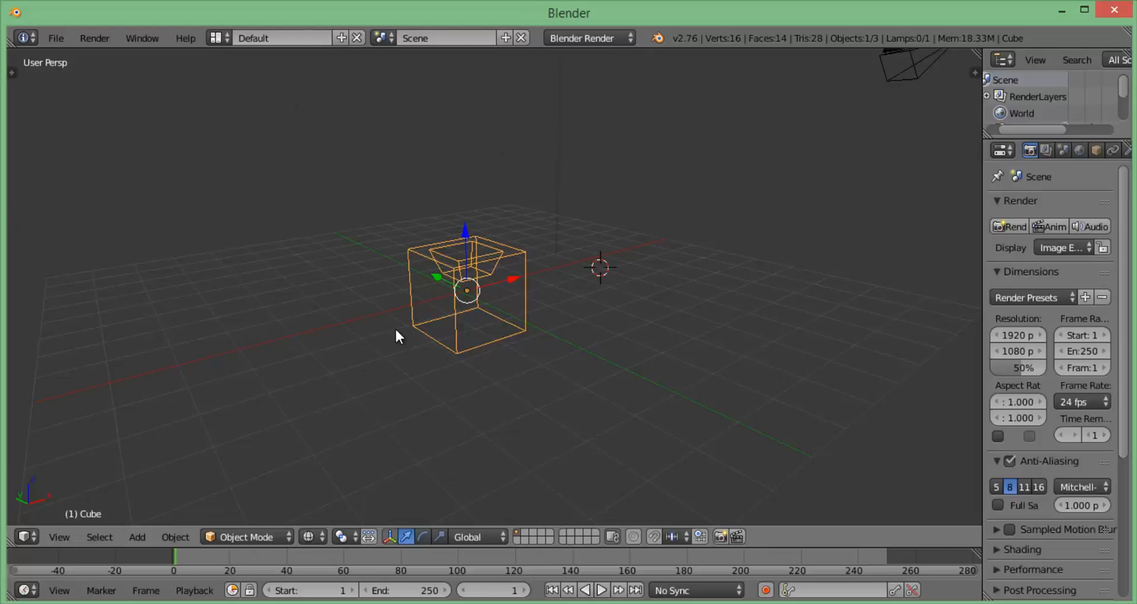
Add a UV Sphere mesh to the scene at the 3D cursor.
key(shift+a)
mouse_move(396, 329)
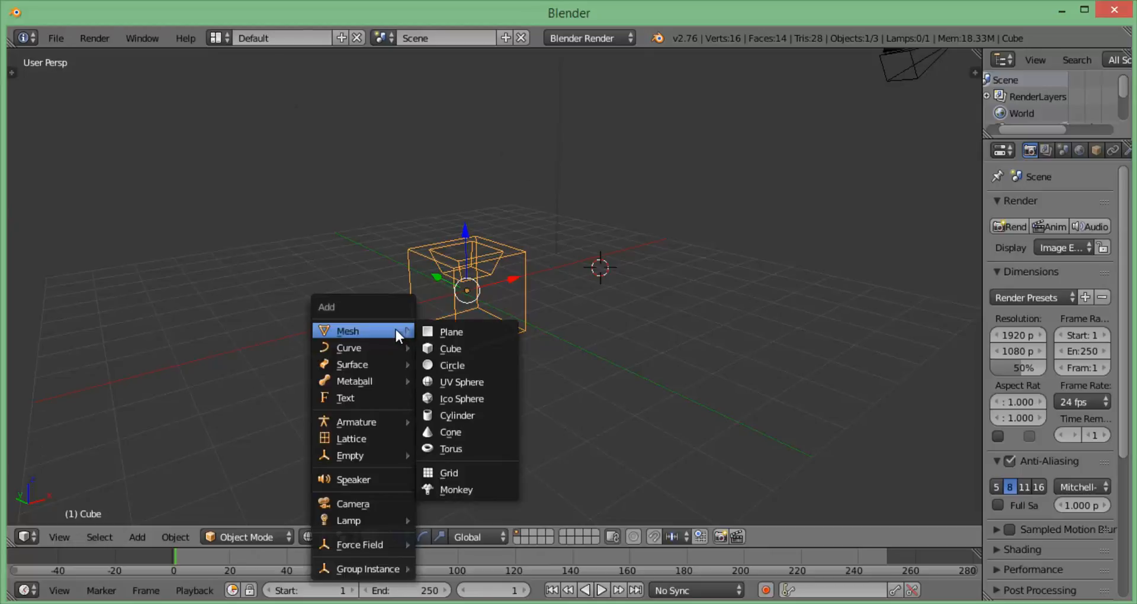
click(459, 379)
middle_drag(644, 257, 583, 314)
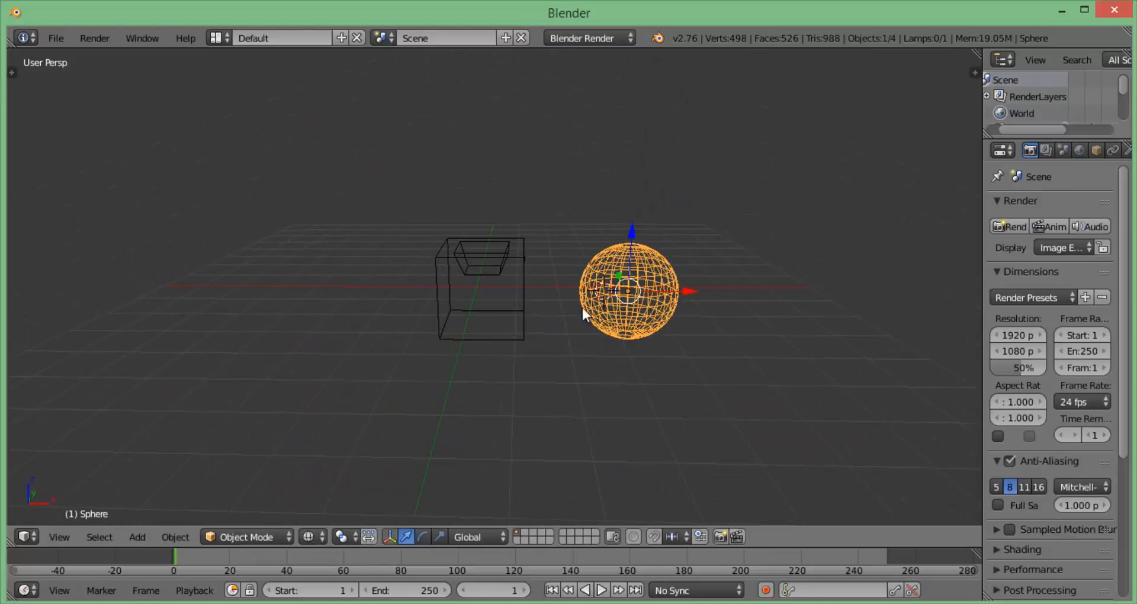
Set the viewport shading to Solid to compare the cube and the sphere.
click(265, 537)
click(317, 533)
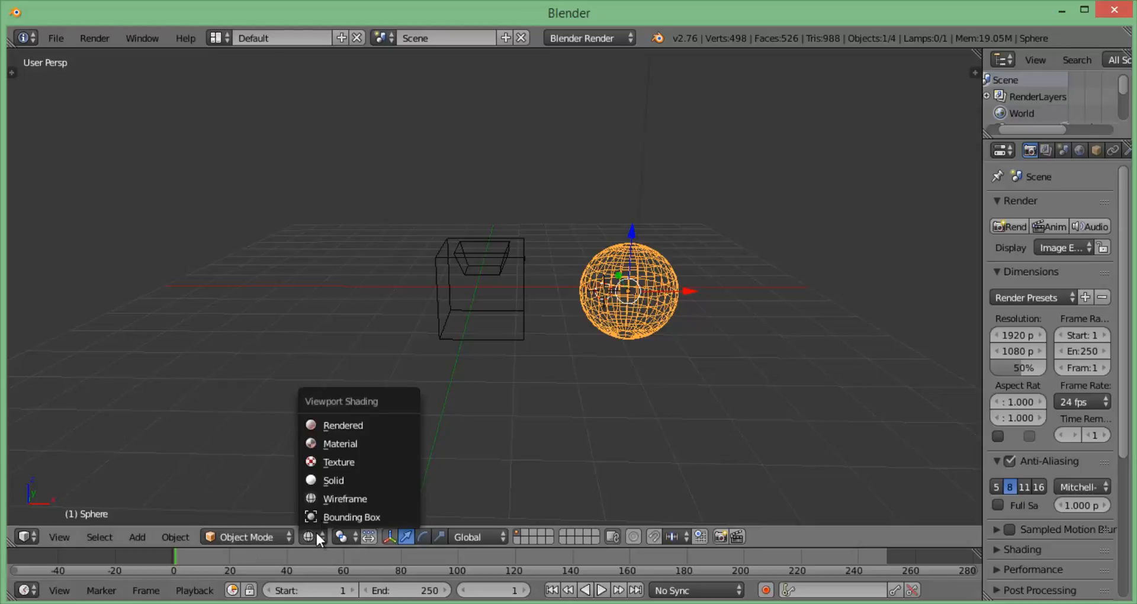
click(333, 475)
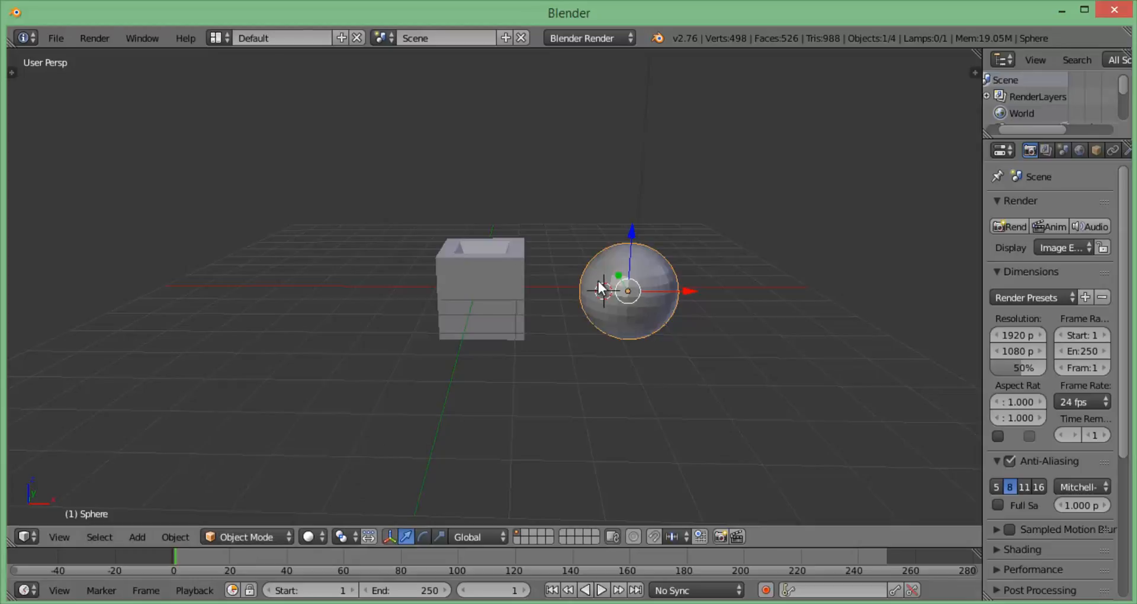
middle_drag(492, 276, 530, 285)
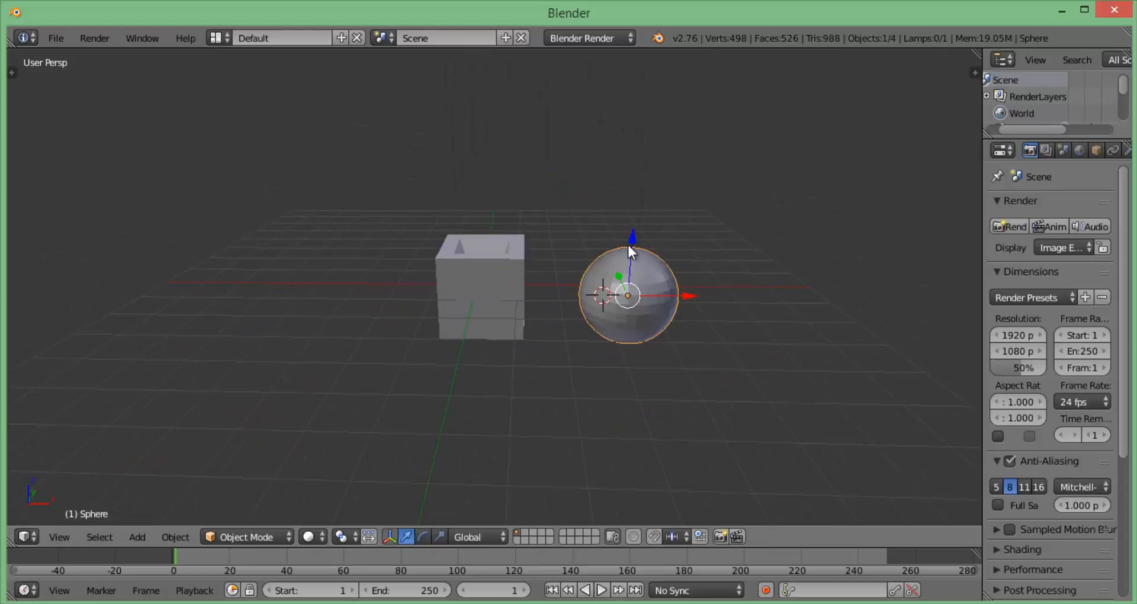
Display the cube and the sphere with Texture viewport shading.
click(318, 534)
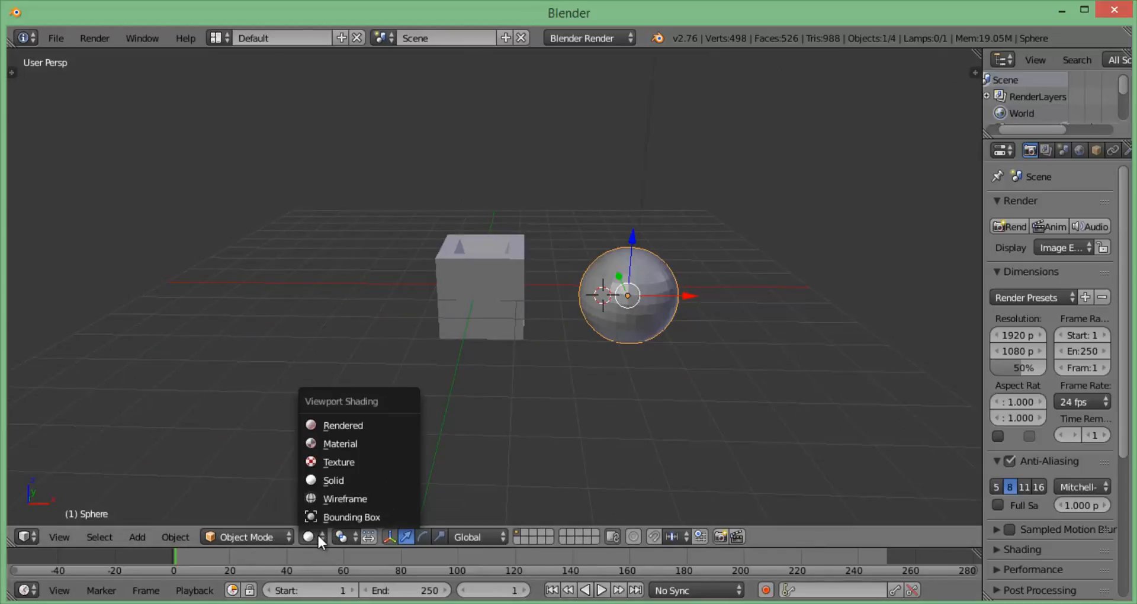
click(346, 463)
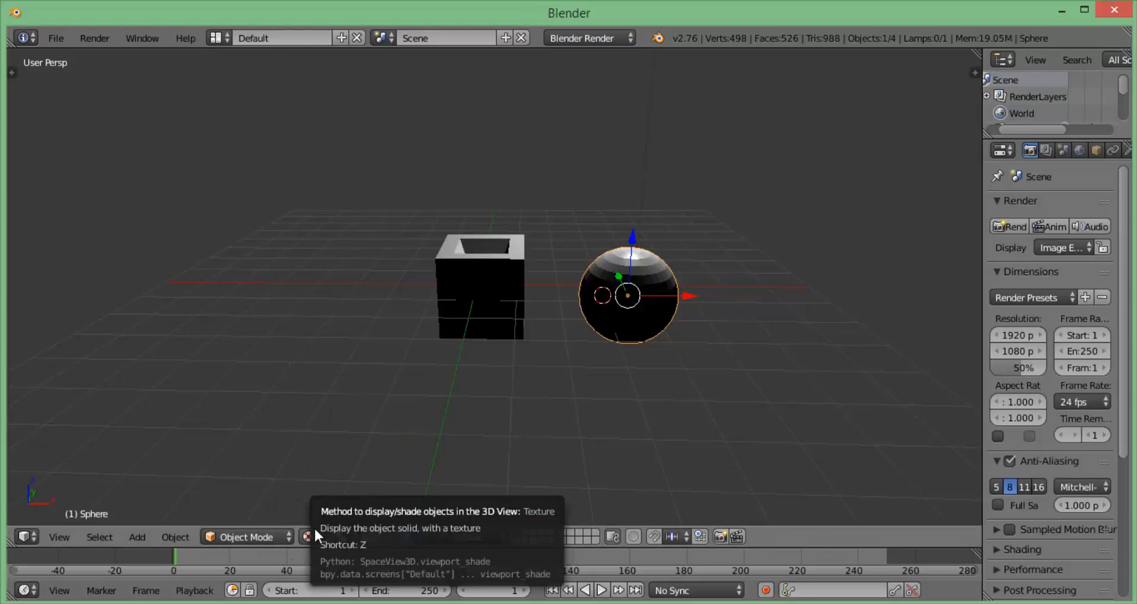
middle_drag(551, 314, 403, 432)
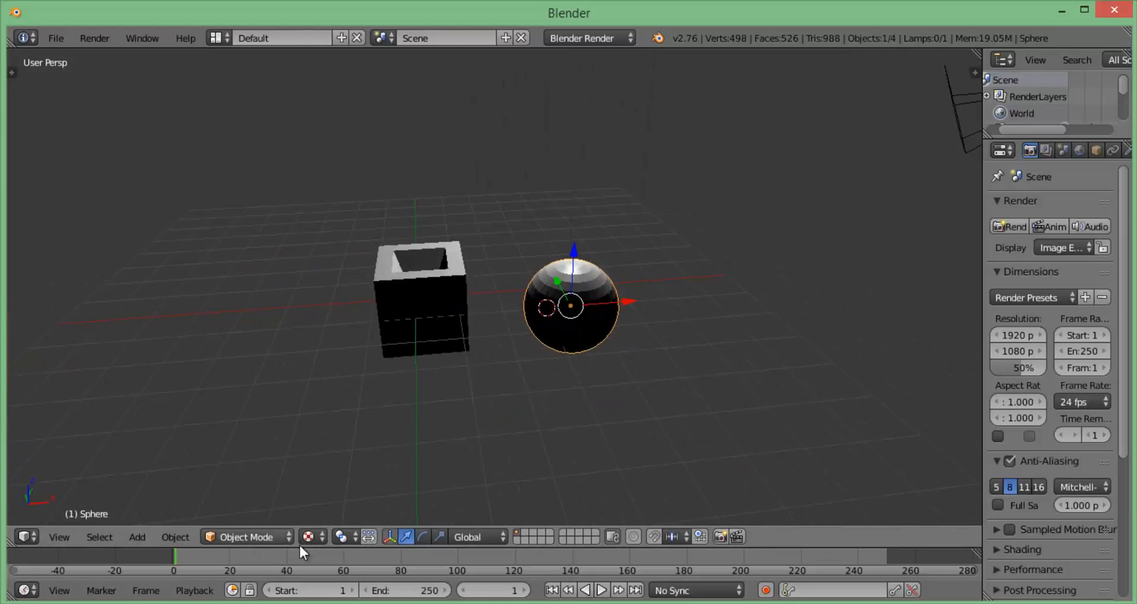
Preview the cube and the sphere in Material shading, followed by Rendered shading.
click(311, 535)
click(345, 442)
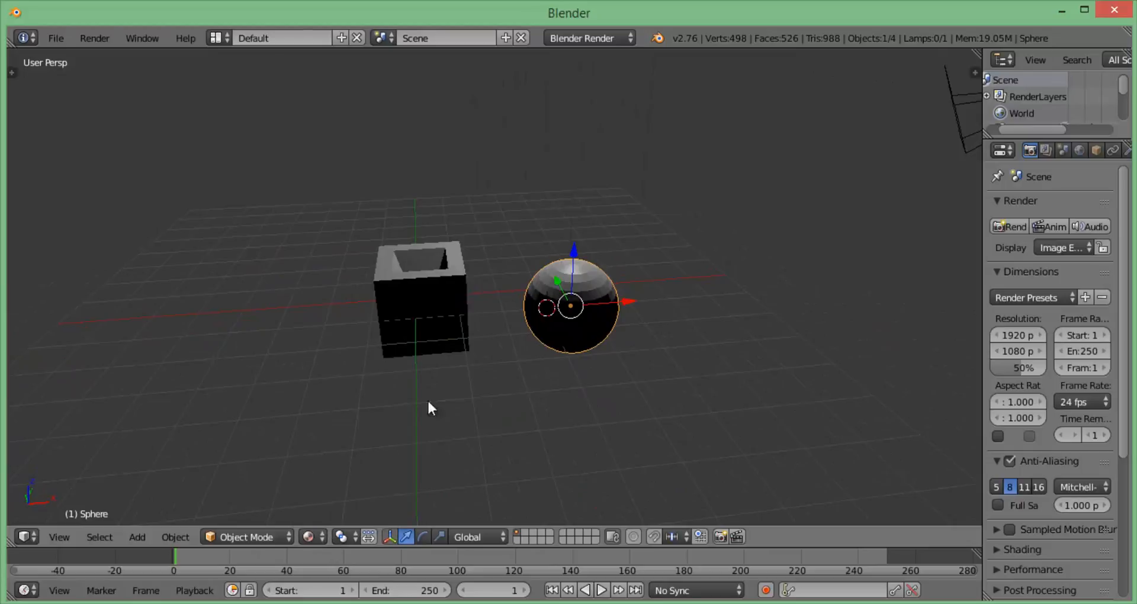
click(316, 535)
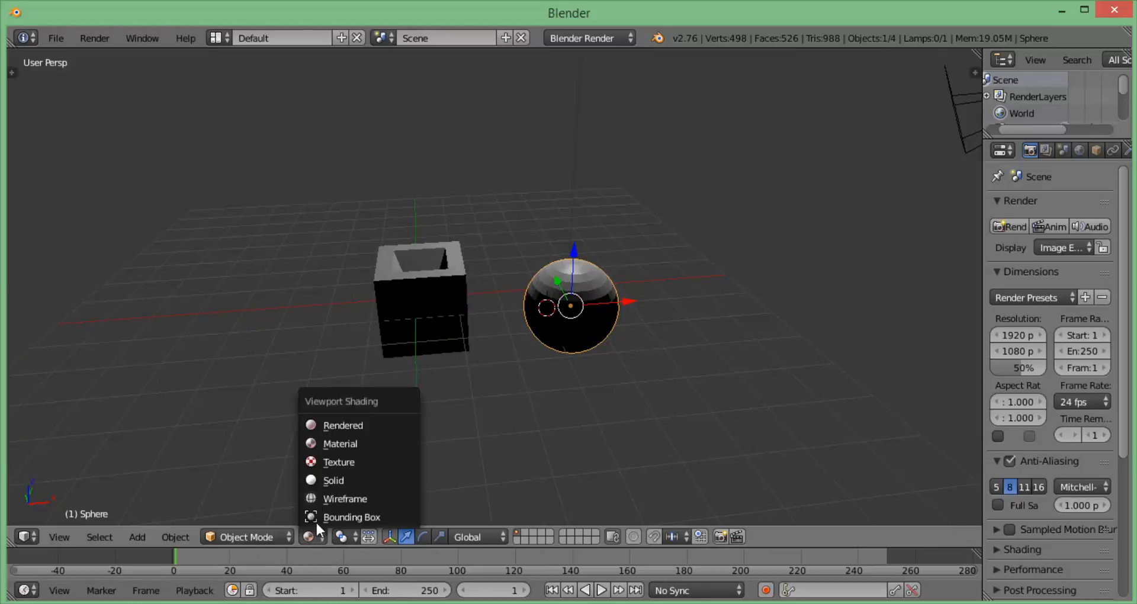
click(343, 424)
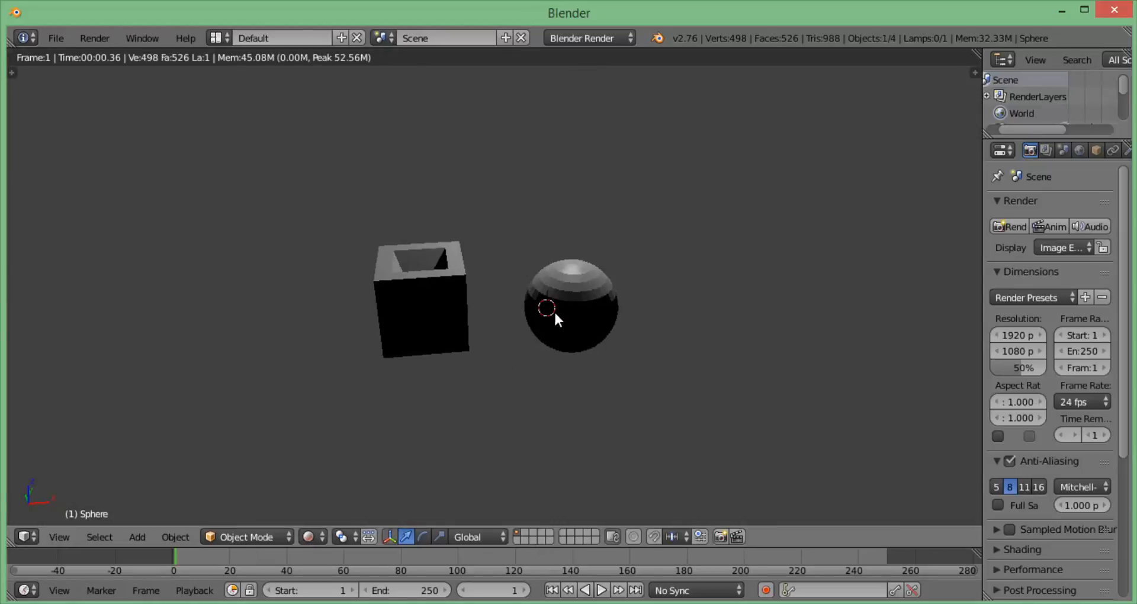
middle_drag(626, 320, 372, 309)
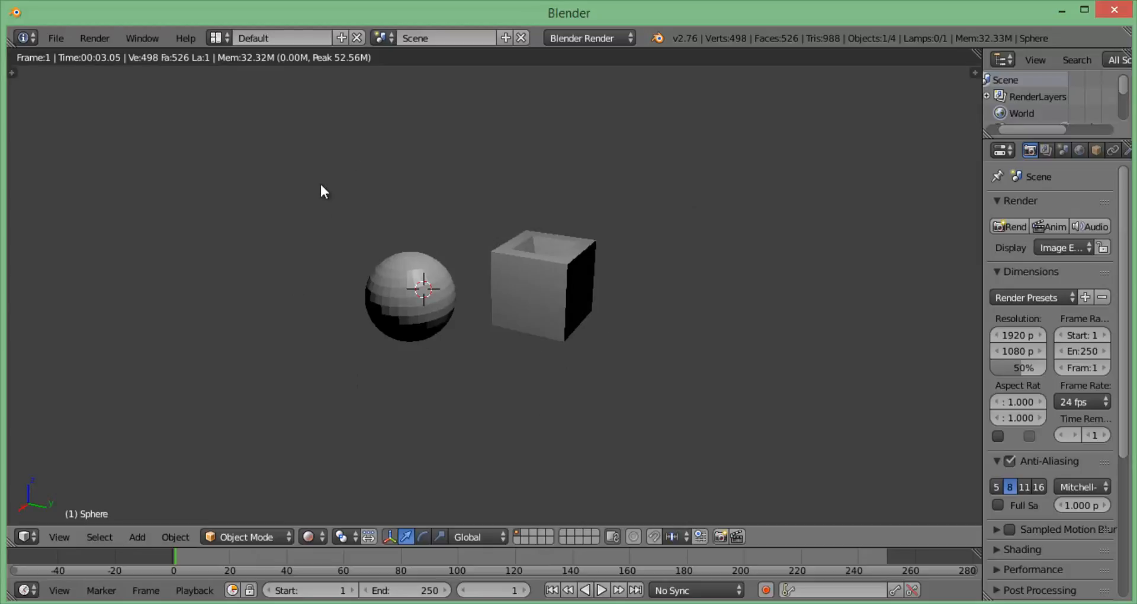
Return the viewport from Rendered to Solid shading.
click(313, 535)
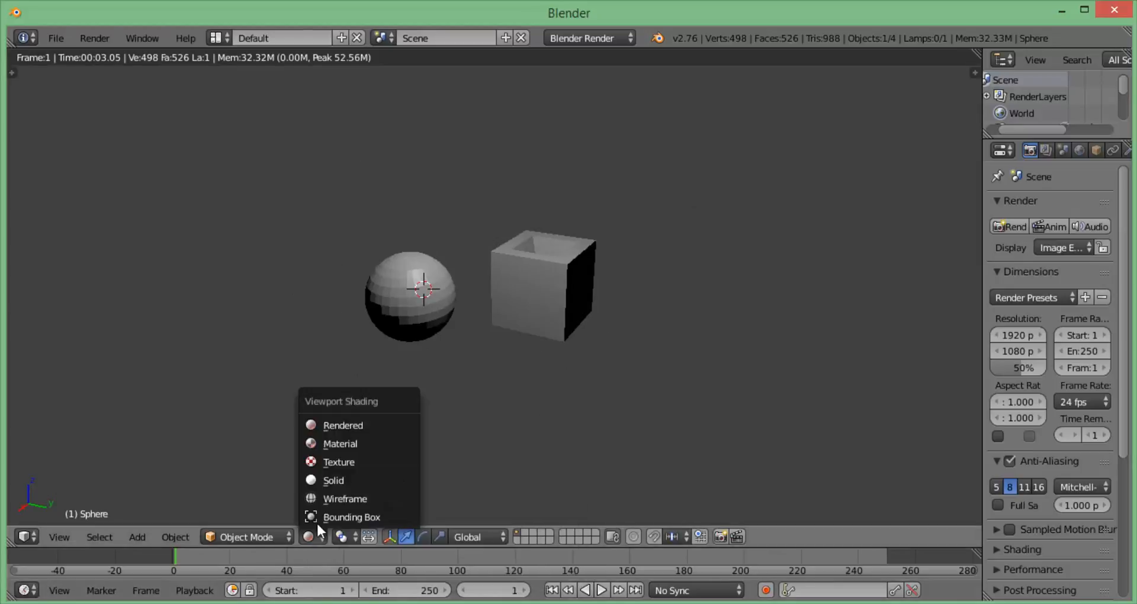
click(327, 483)
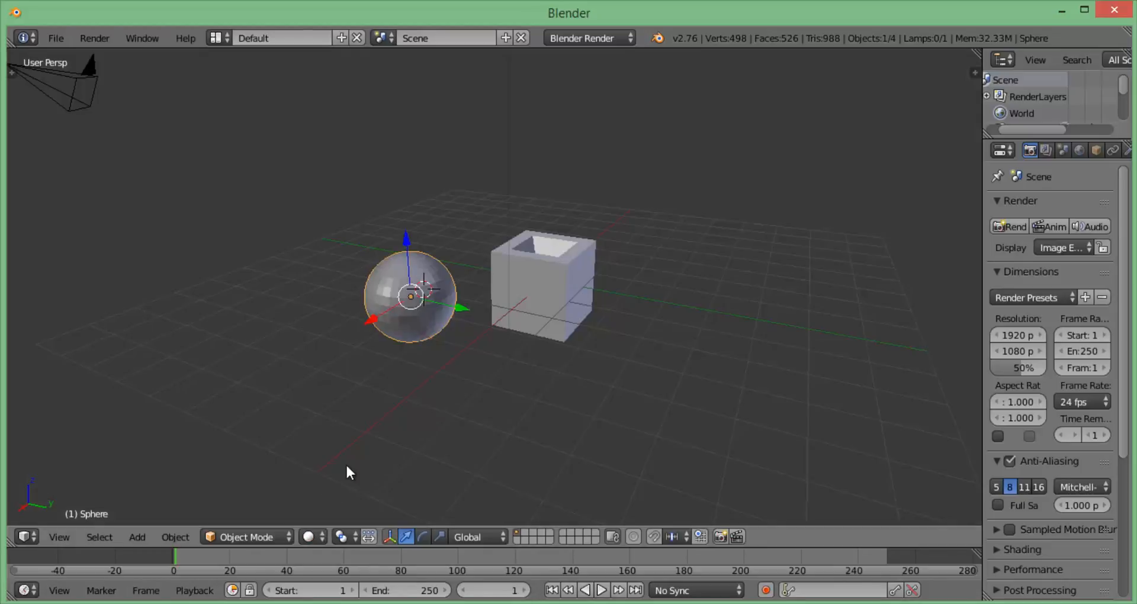
scroll(396, 412, down, 1)
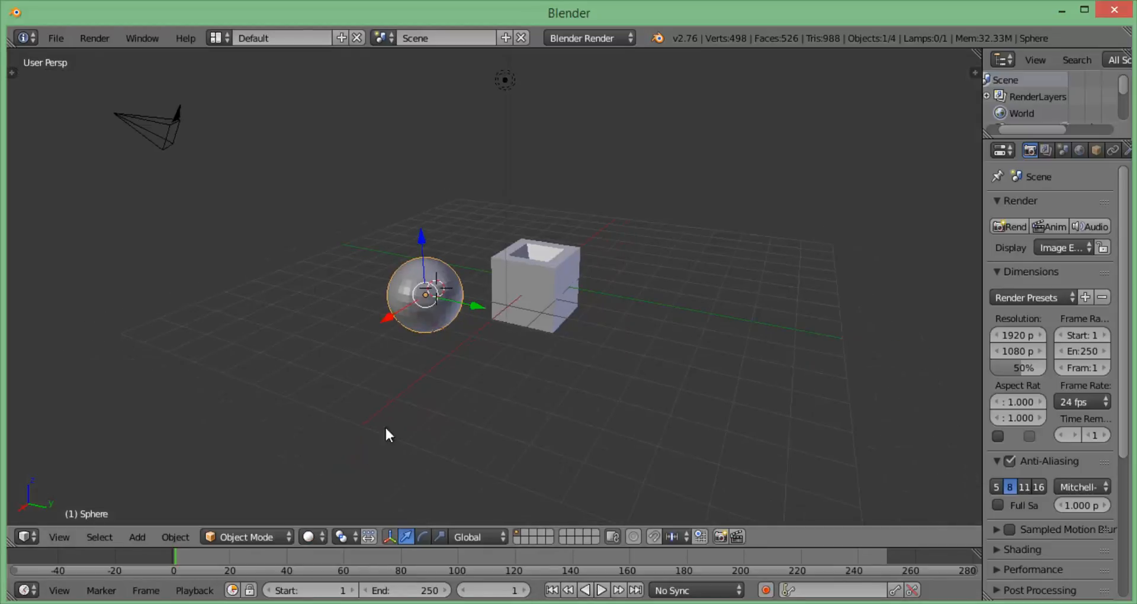
Select the hollowed cube, followed by the sphere.
click(339, 535)
scroll(423, 299, up, 1)
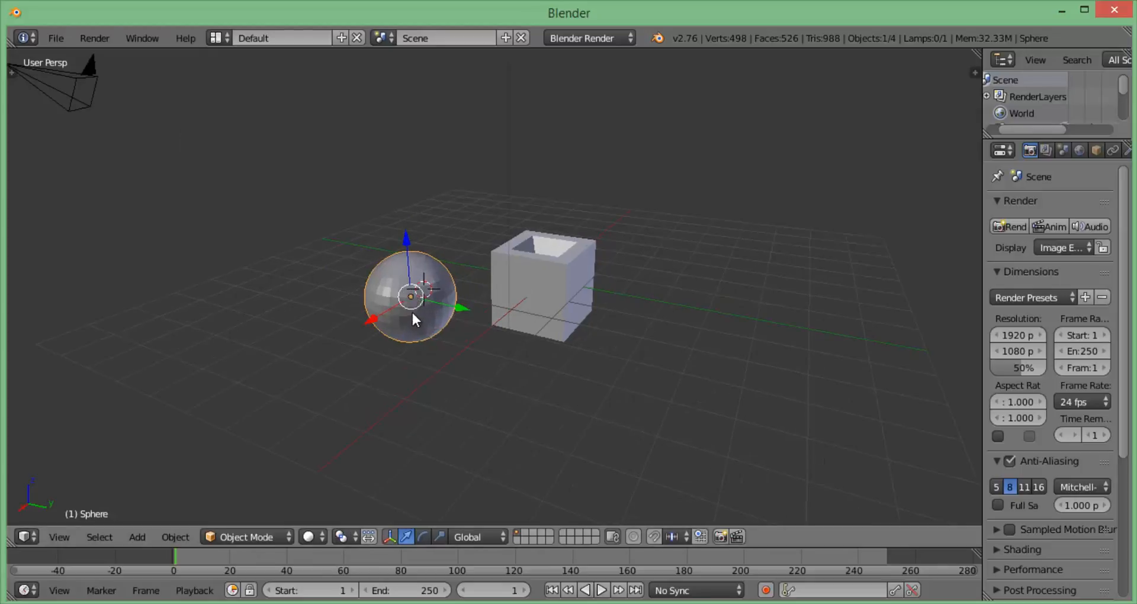
right_click(510, 276)
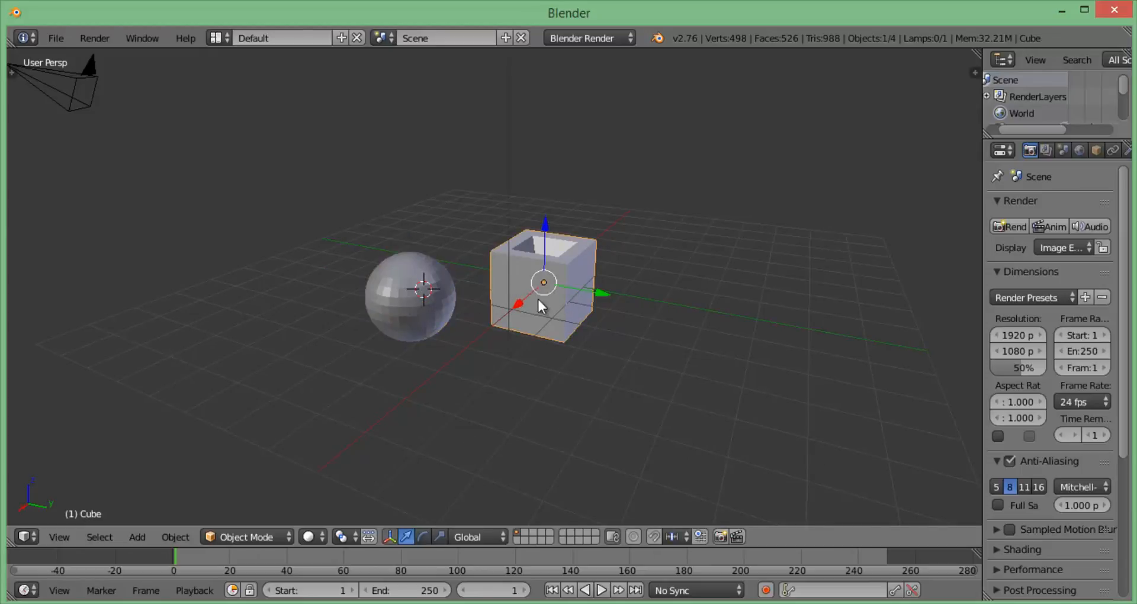
middle_drag(538, 297, 422, 320)
right_click(422, 320)
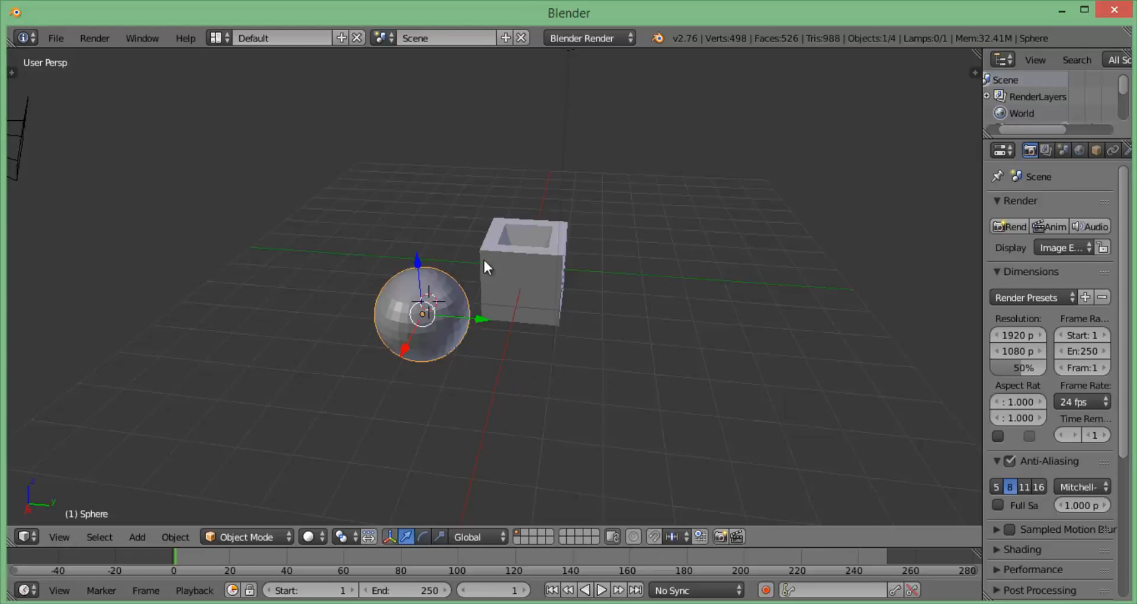
Select the hollowed cube and move it freely along the Y, X and Z axes with the translate manipulator.
right_click(532, 276)
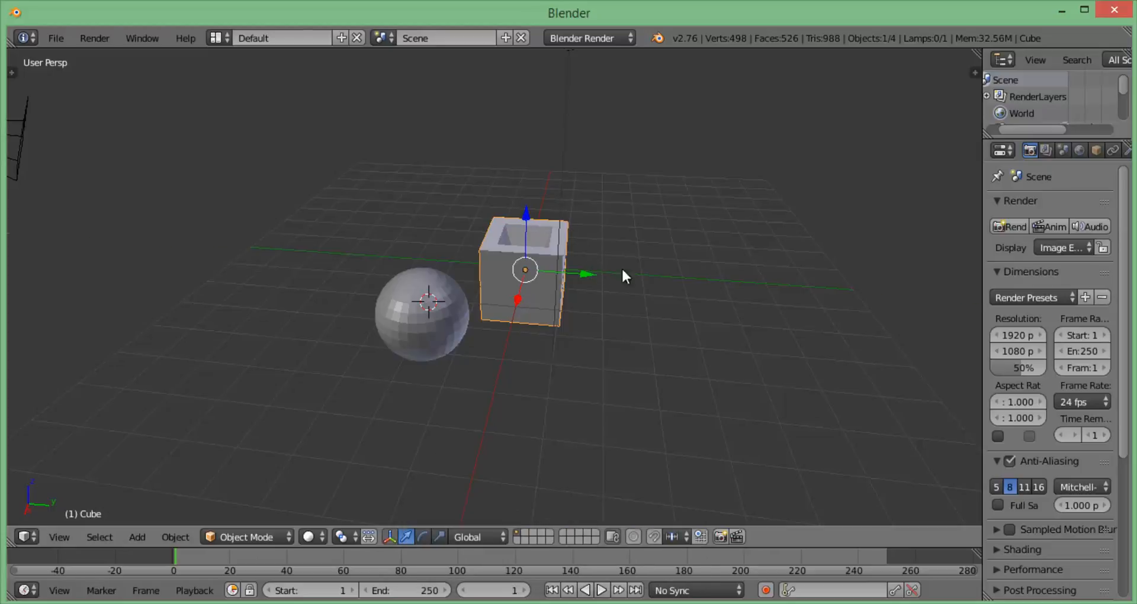
drag(586, 273, 567, 288)
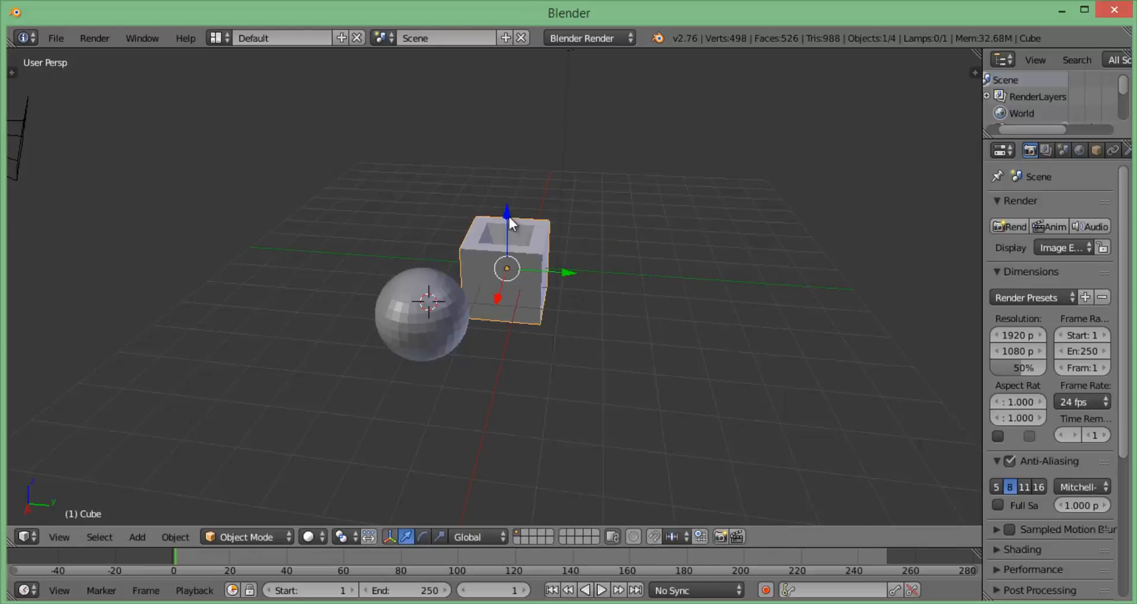
mouse_move(508, 214)
mouse_down()
mouse_move(486, 125)
mouse_move(499, 220)
mouse_up()
middle_drag(499, 220, 432, 301)
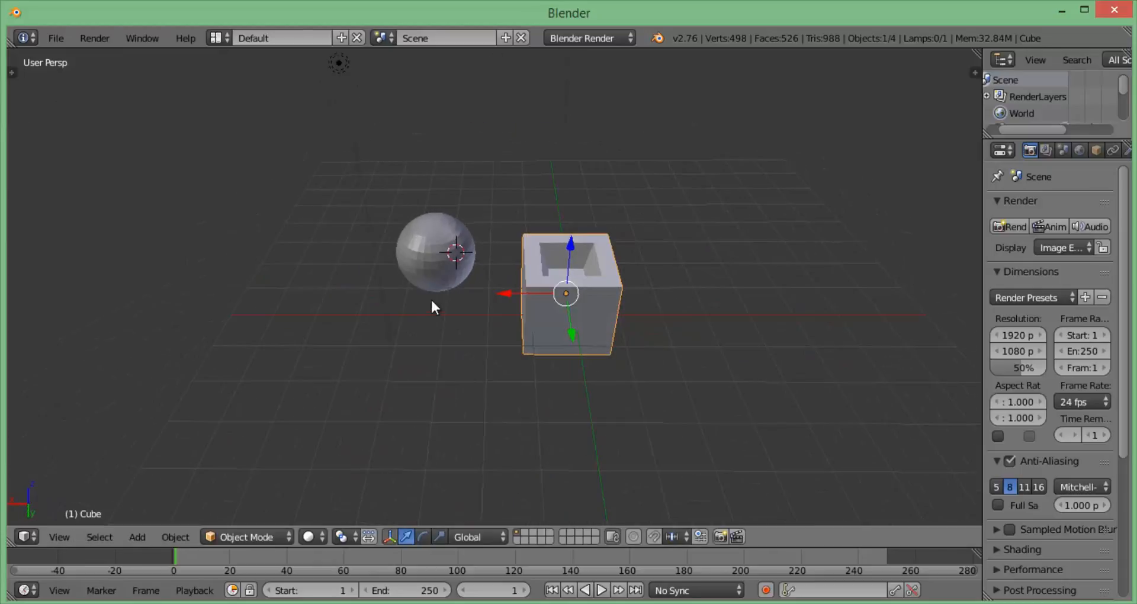
drag(515, 295, 550, 310)
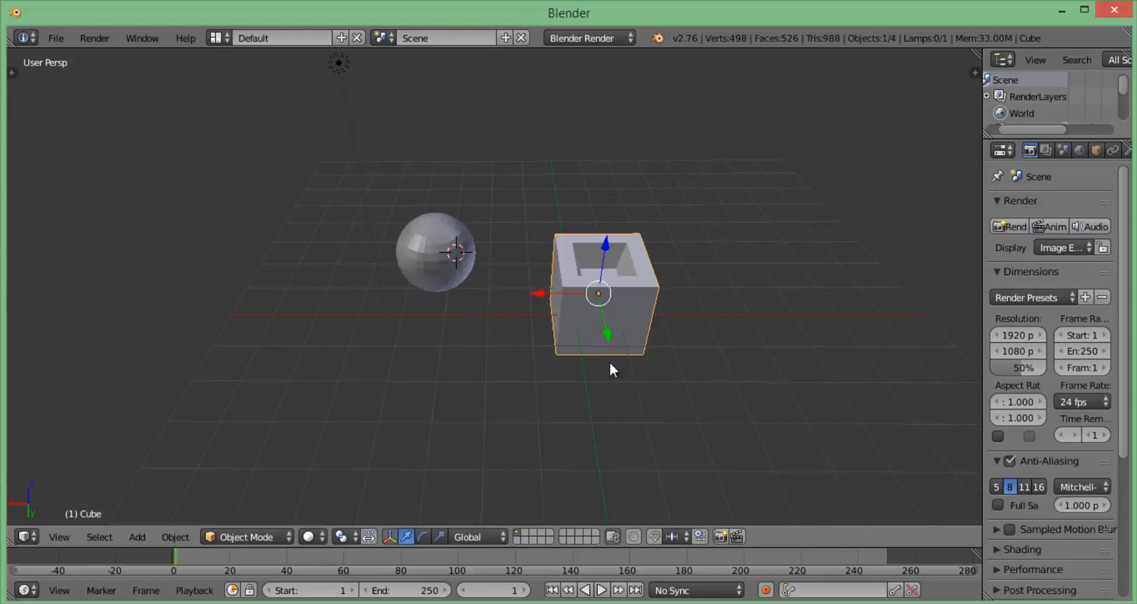
drag(608, 359, 594, 215)
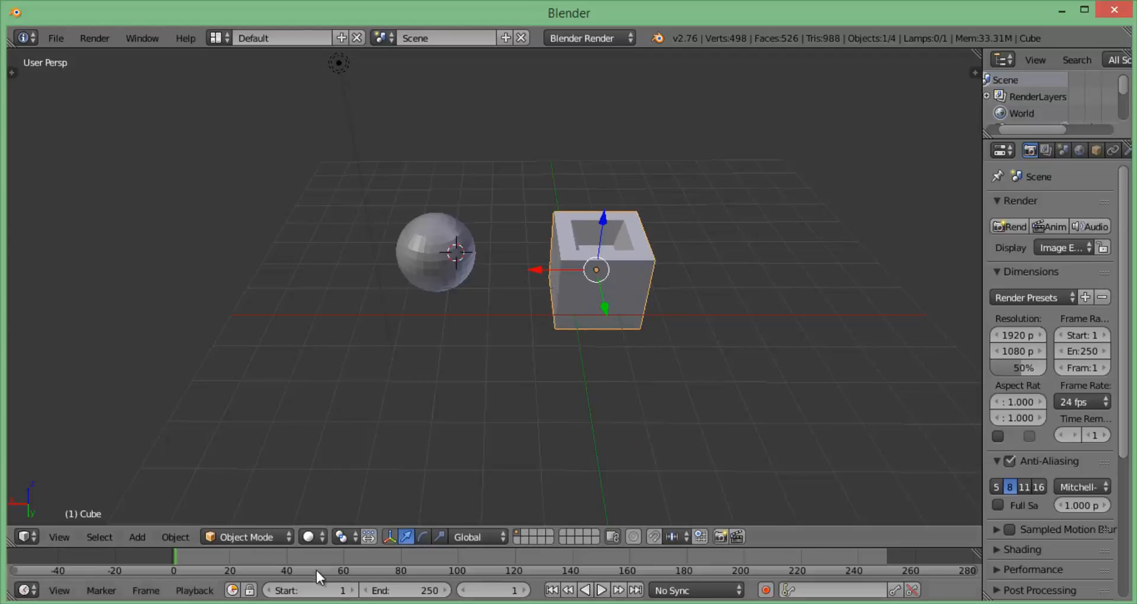
Tilt the cube by rotating it freely about several axes with the rotate manipulator.
click(423, 537)
middle_drag(678, 267, 632, 301)
click(650, 270)
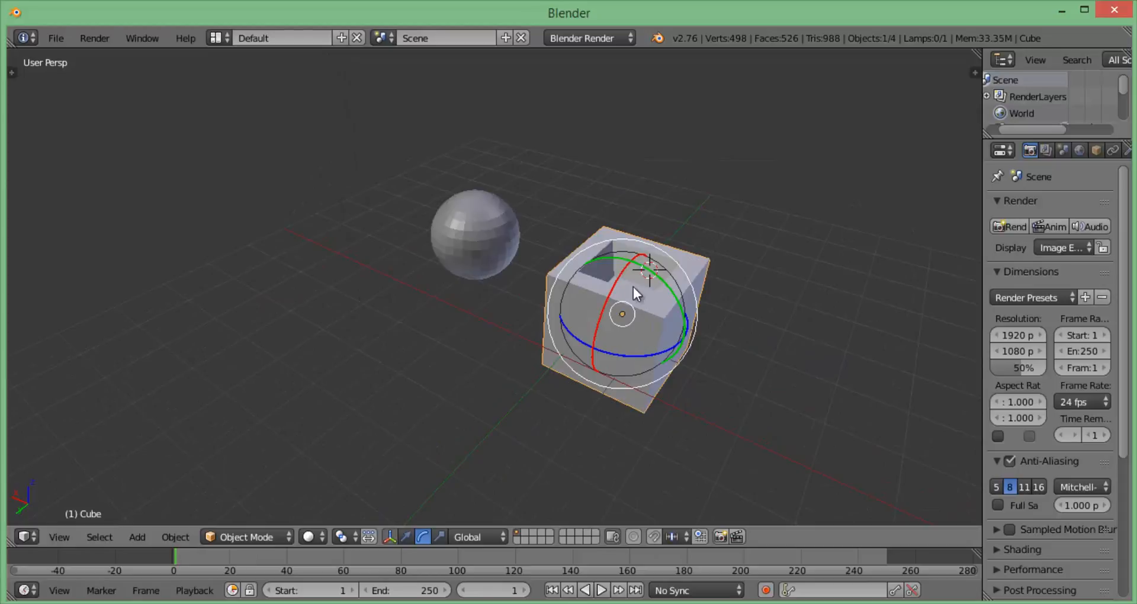
drag(626, 269, 649, 240)
drag(613, 290, 562, 272)
drag(658, 347, 586, 356)
middle_drag(586, 355, 740, 302)
Stretch the tilted cube into an elongated box by scaling it along individual axes with the scale manipulator.
click(439, 537)
middle_drag(555, 292, 570, 320)
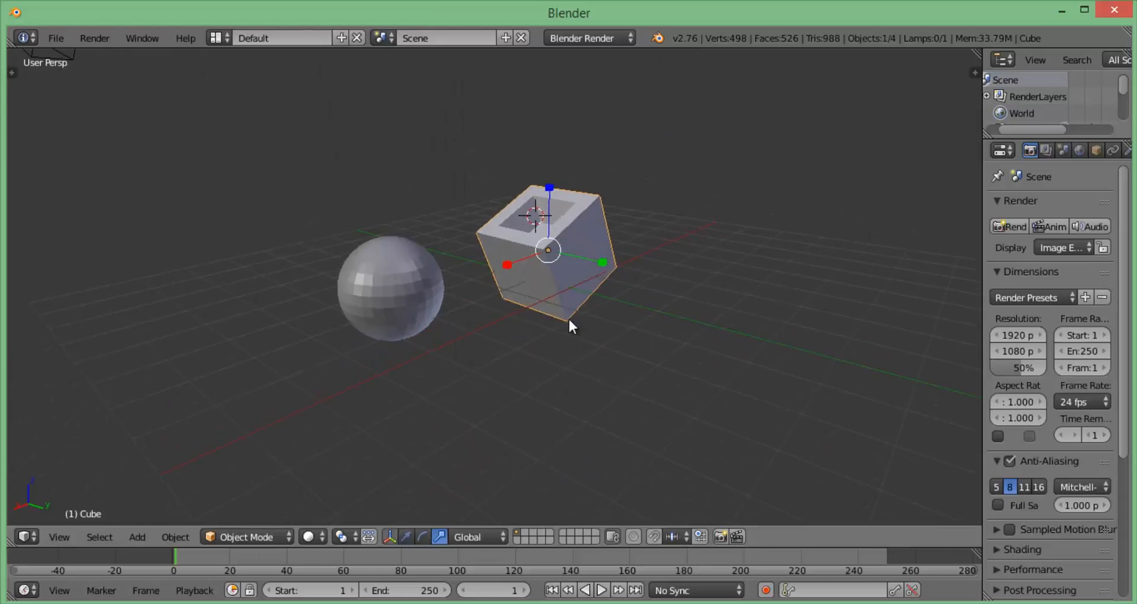
mouse_move(602, 264)
mouse_down()
mouse_move(778, 335)
mouse_move(521, 283)
mouse_move(367, 373)
mouse_move(611, 282)
mouse_up()
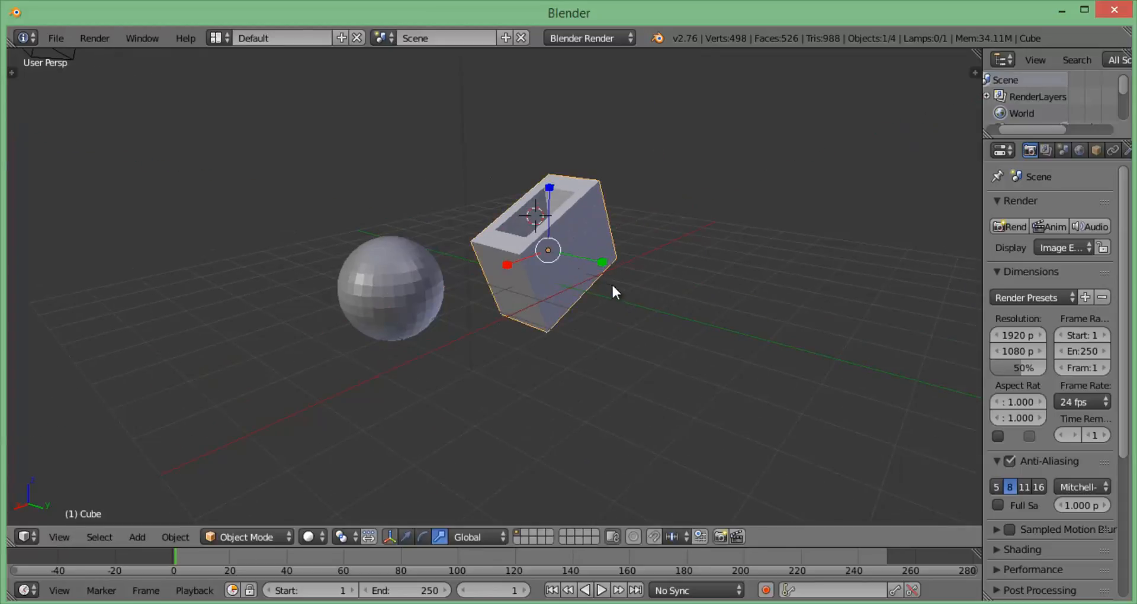
drag(550, 189, 570, 293)
middle_drag(570, 292, 527, 294)
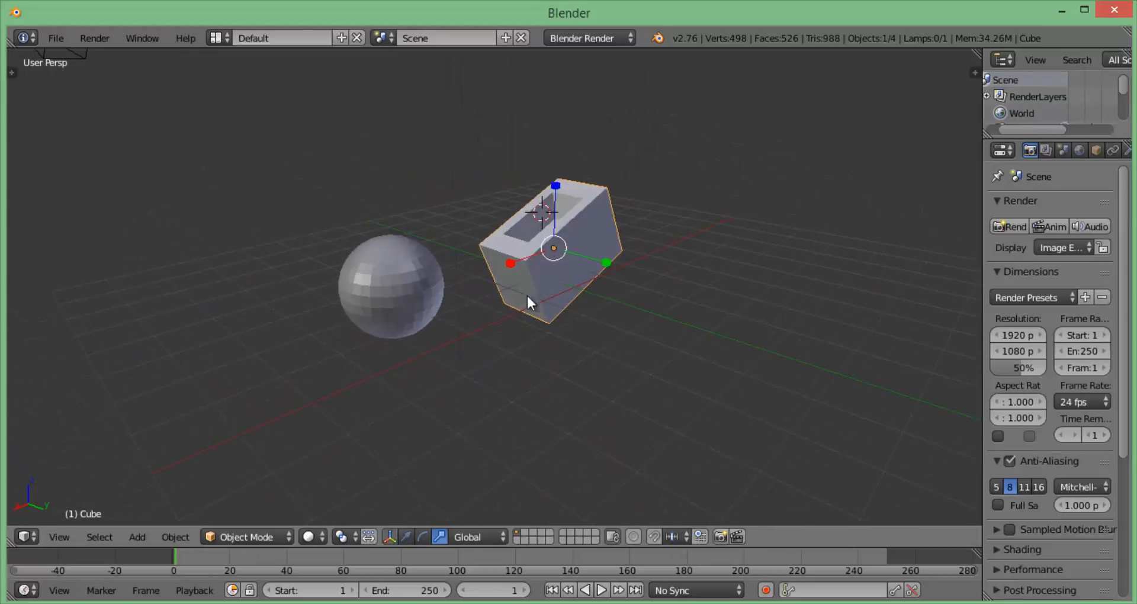
Display the rotate and translate manipulators on the cube together with the scale manipulator.
shift+click(422, 537)
shift+click(406, 536)
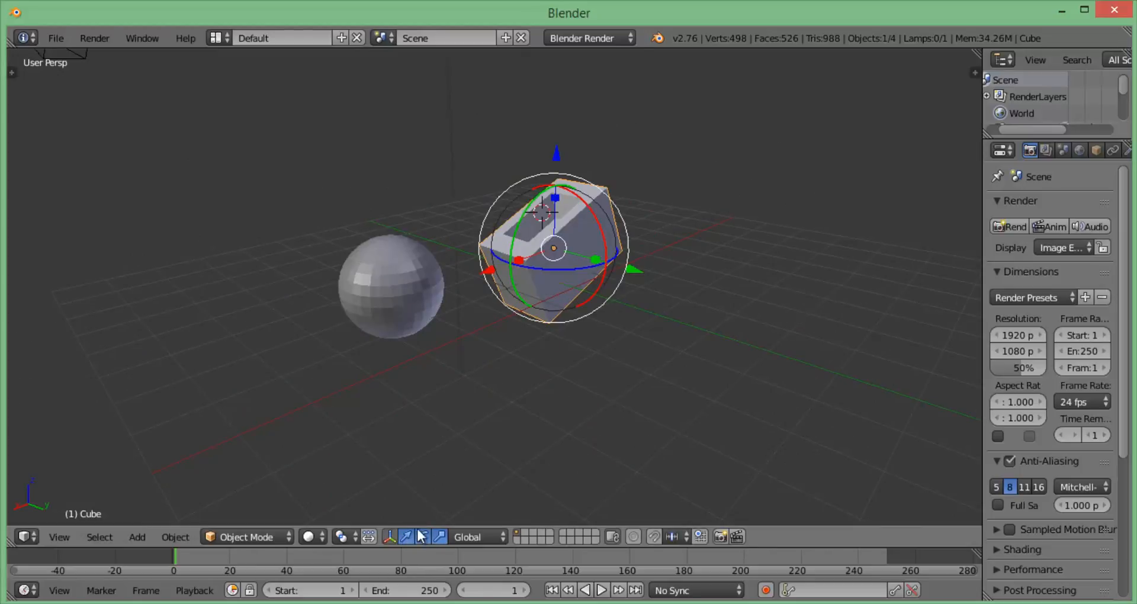
middle_drag(515, 278, 616, 267)
Show only the translate manipulator on the stretched cube.
click(406, 537)
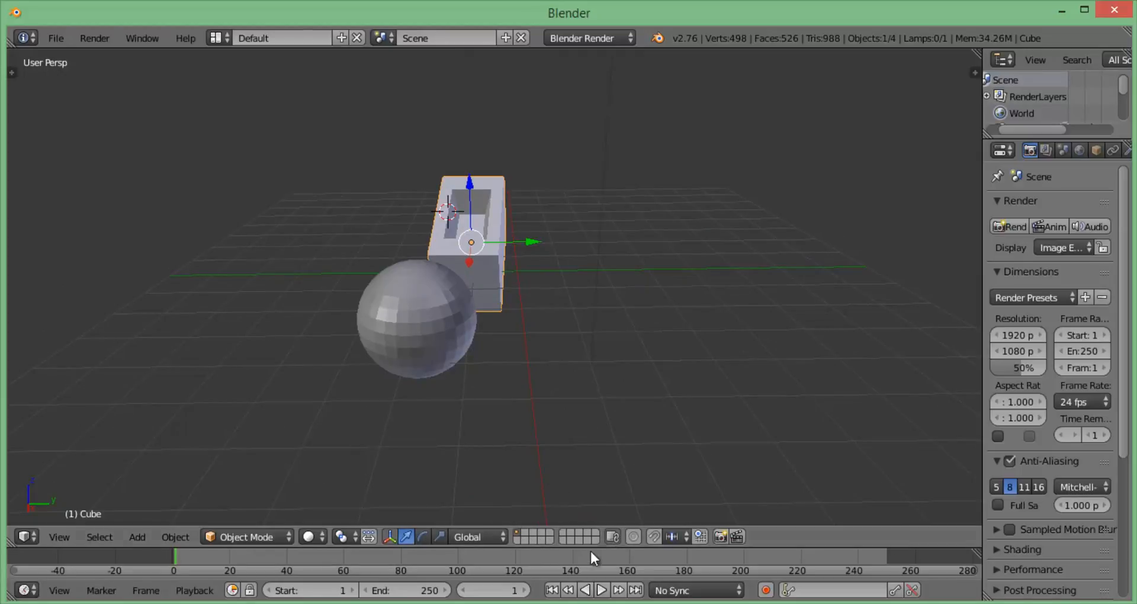
middle_drag(528, 393, 452, 379)
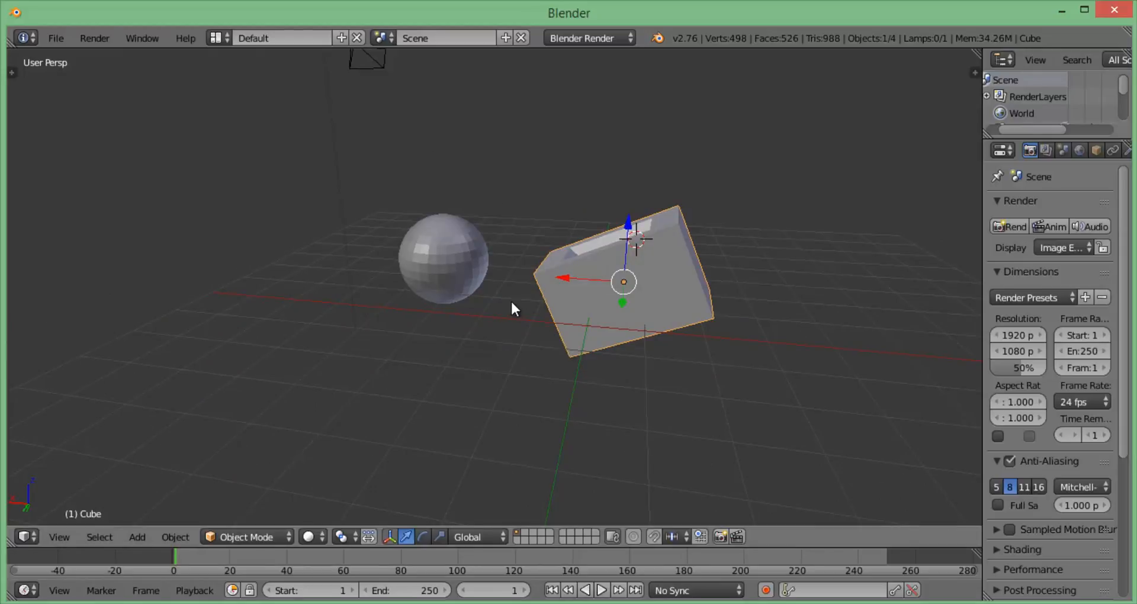
middle_drag(574, 324, 805, 363)
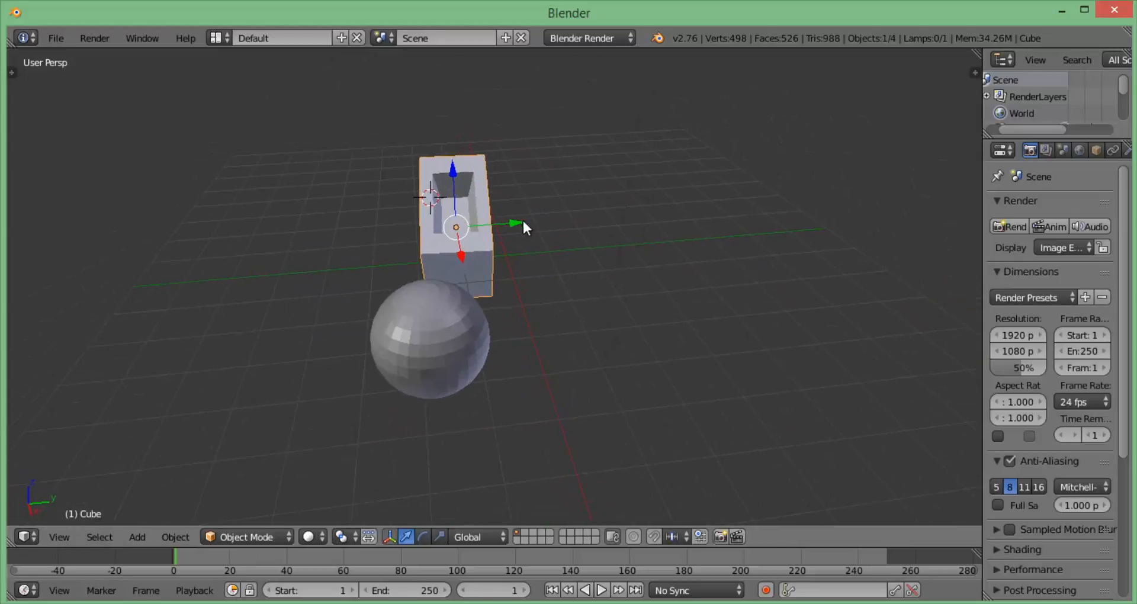
shift+middle_drag(526, 239, 570, 252)
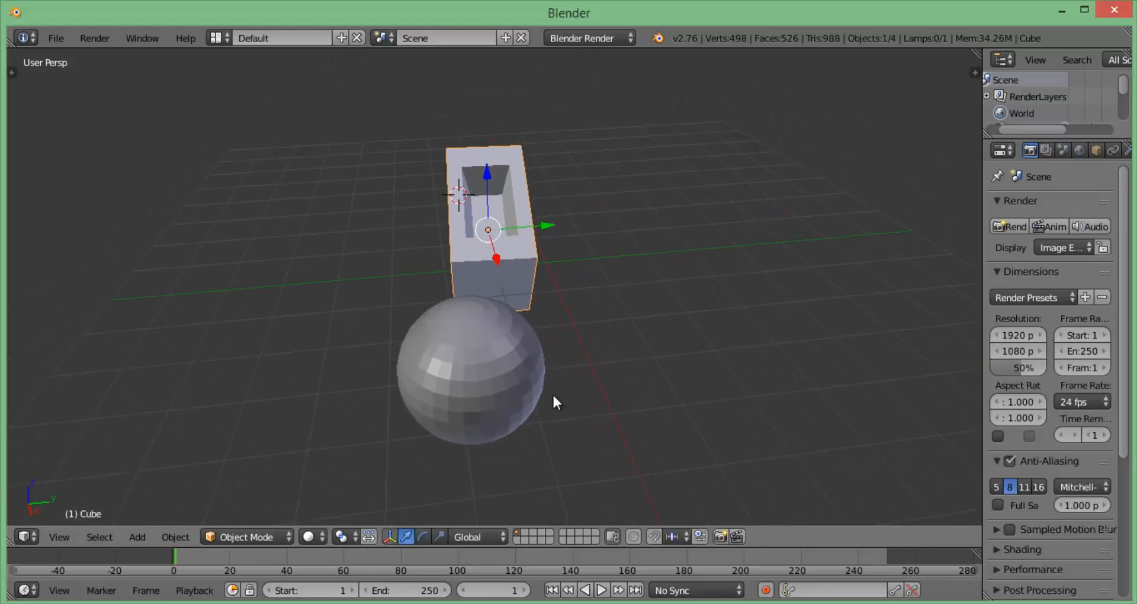
middle_drag(528, 317, 459, 327)
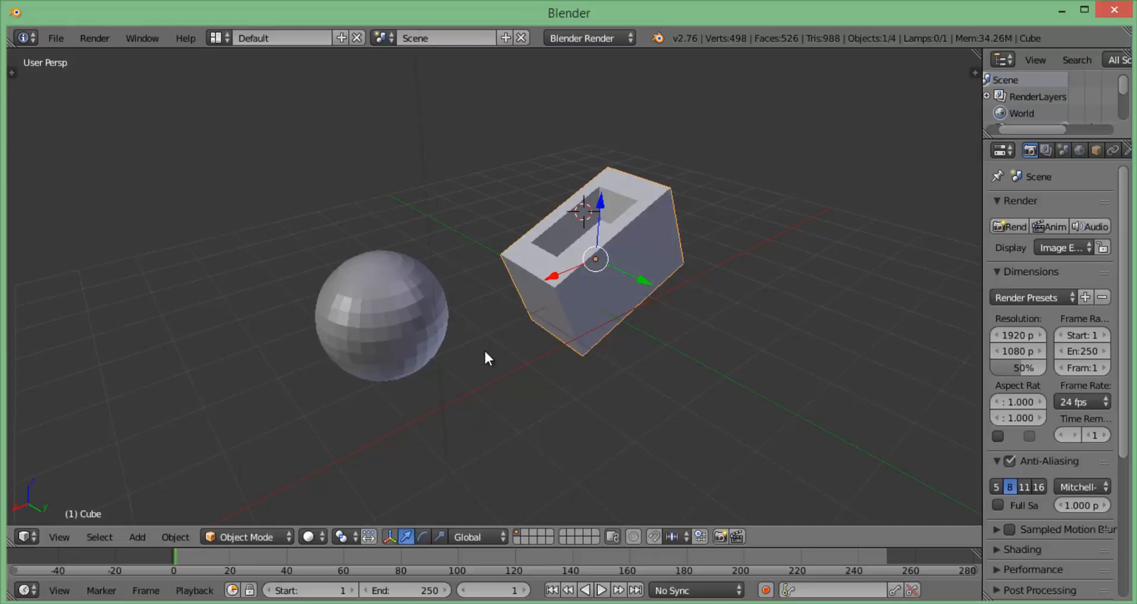
Move the sphere from the first layer to the second layer.
scroll(485, 350, down, 2)
middle_drag(485, 364, 539, 347)
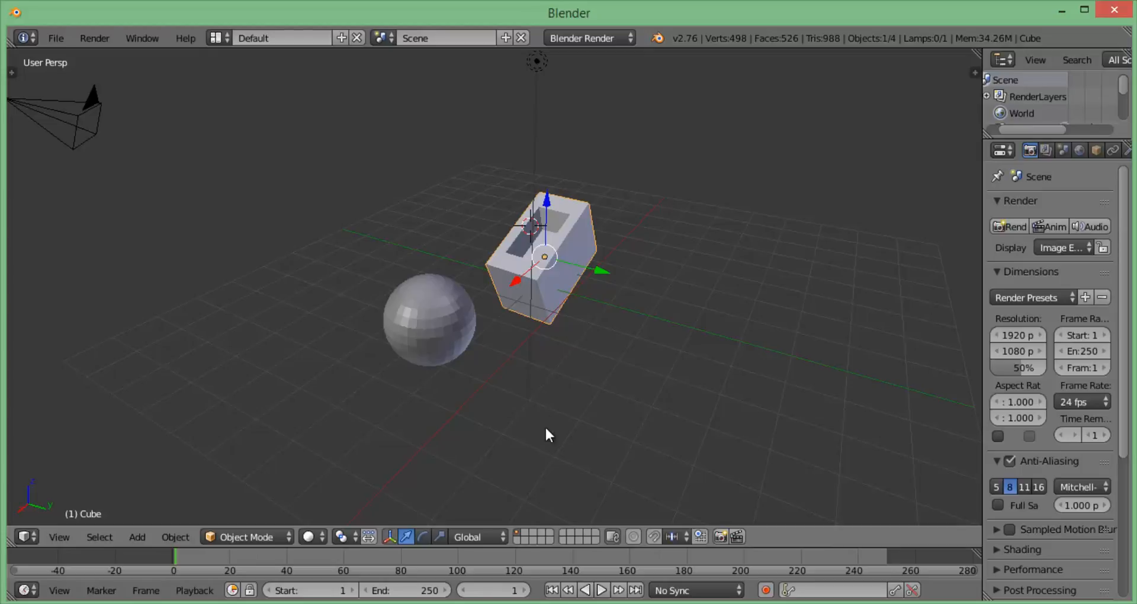
right_click(480, 330)
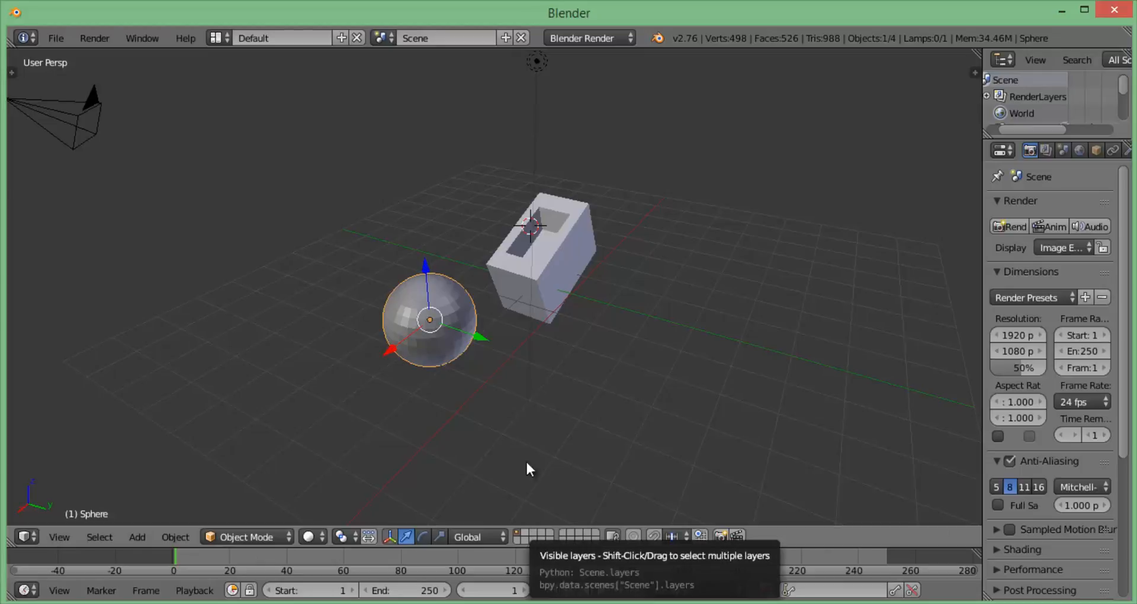
key(m)
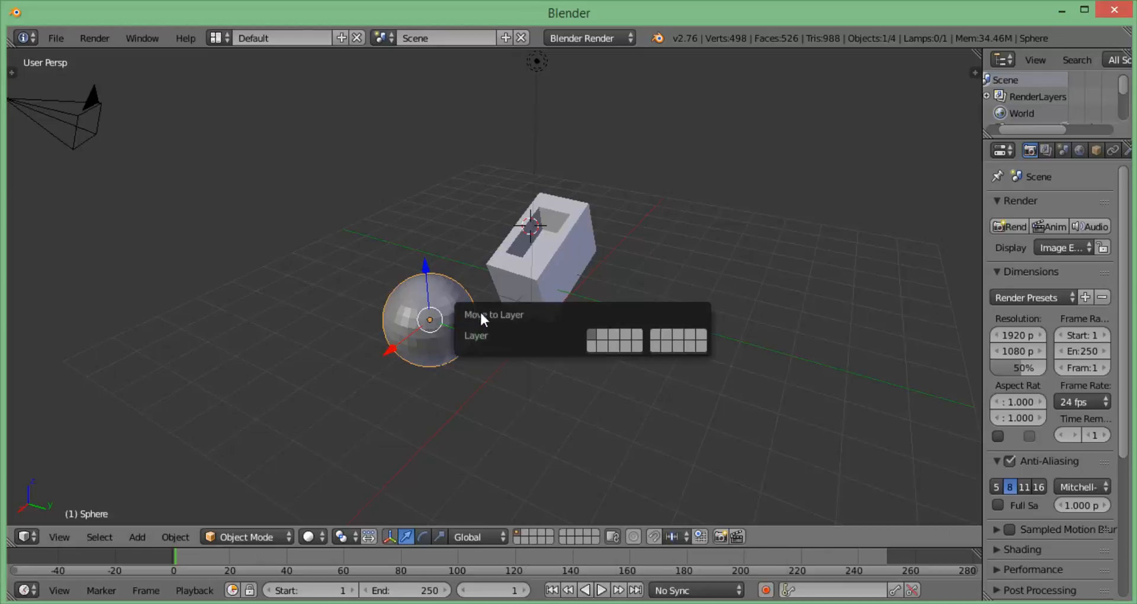
click(604, 334)
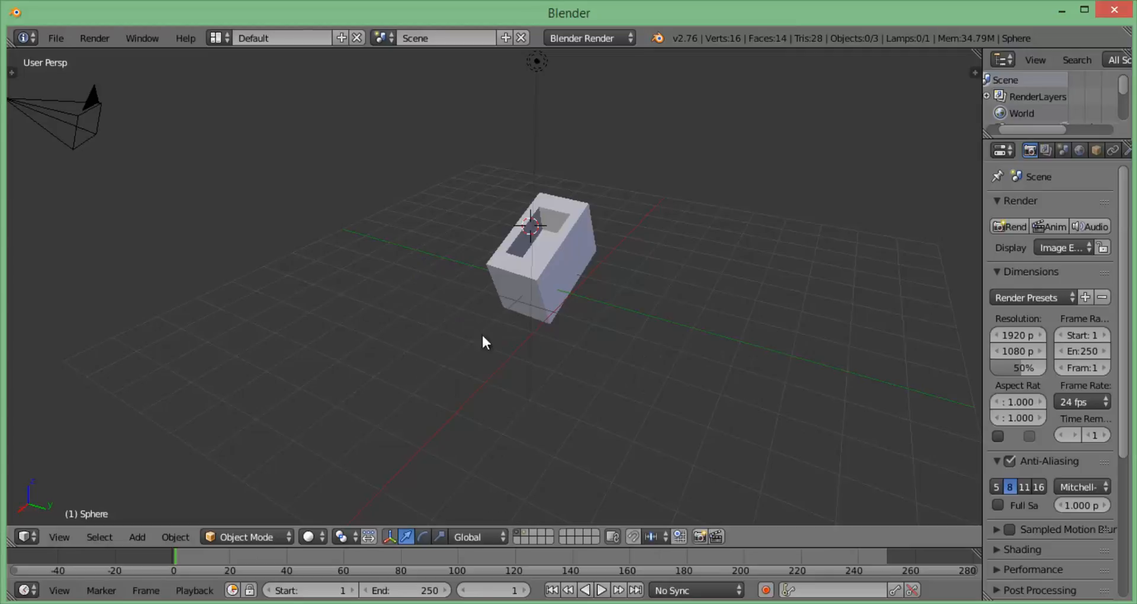
Display the second layer on its own, and add the first layer so both are visible together.
click(527, 532)
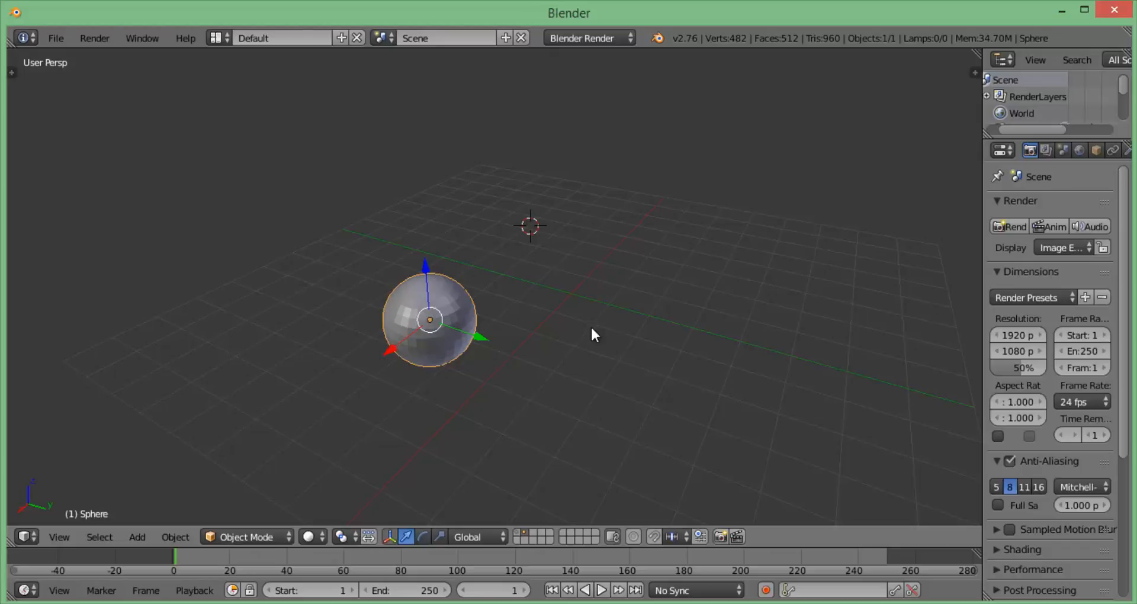
shift+click(517, 533)
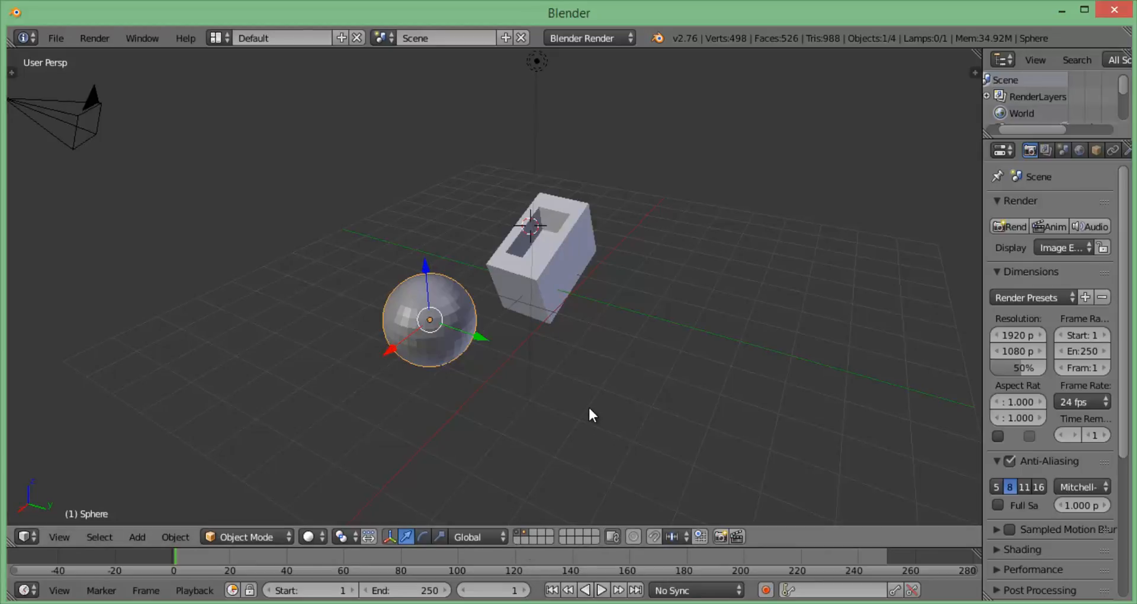
Select the stretched cube with both layers displayed.
right_click(526, 289)
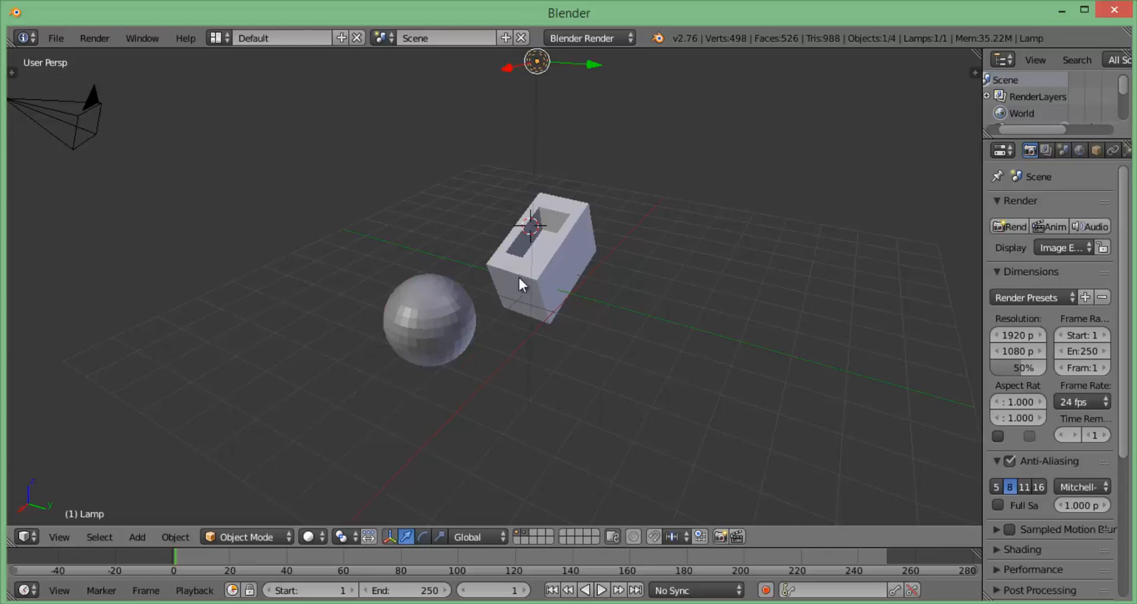
right_click(532, 268)
middle_drag(431, 344, 486, 342)
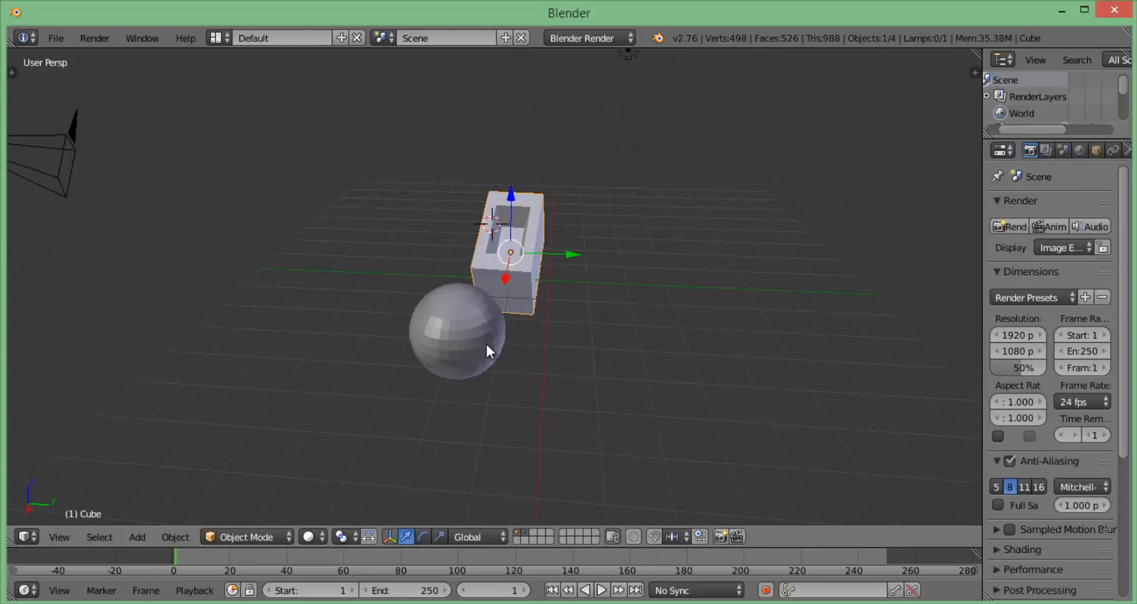